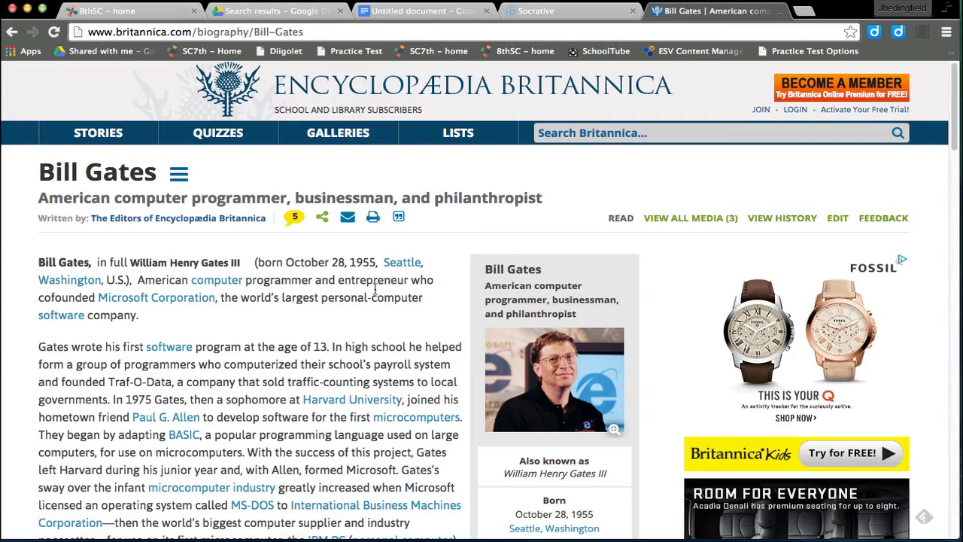
Center the first line of the untitled document, type 'Works Cited', and start a new line
scroll(289, 244, down, 3)
scroll(284, 243, down, 8)
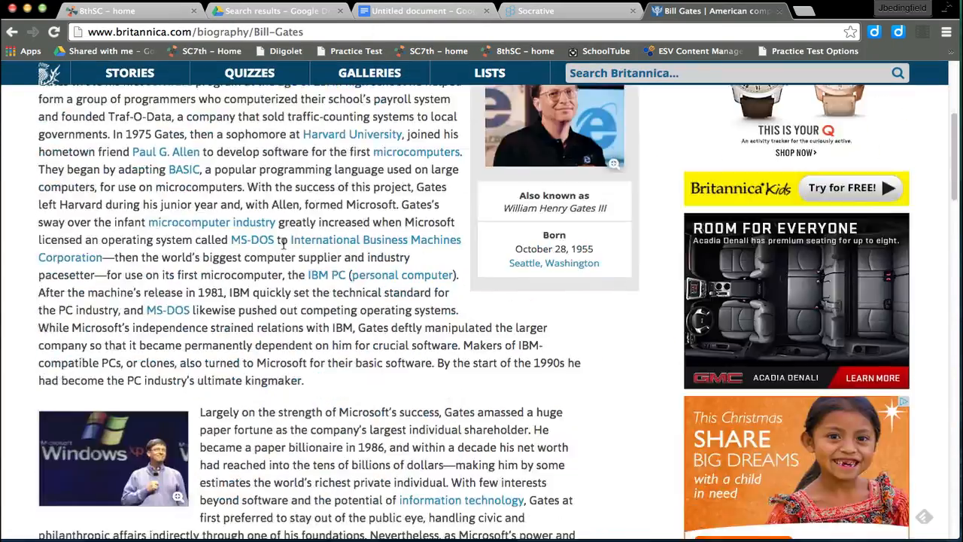
scroll(282, 244, up, 6)
scroll(283, 244, up, 5)
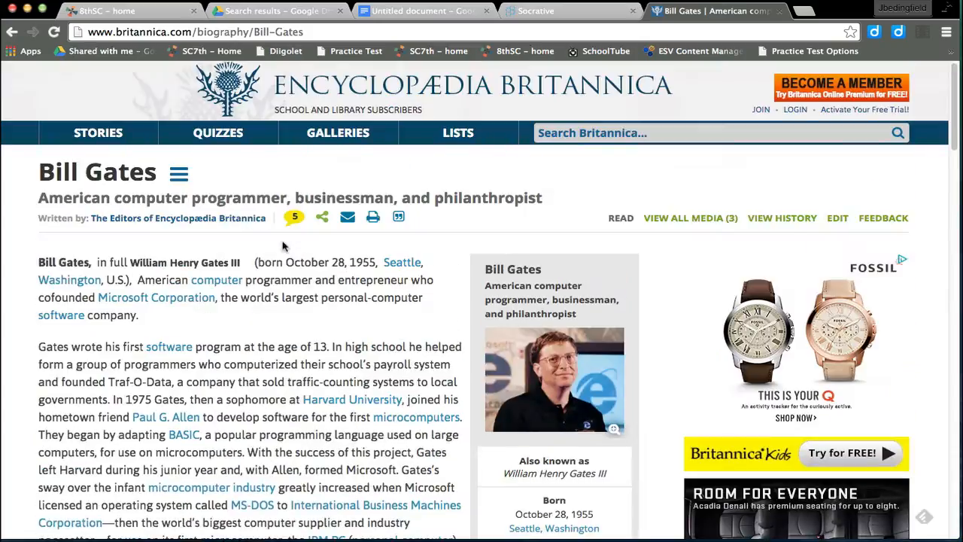
click(421, 10)
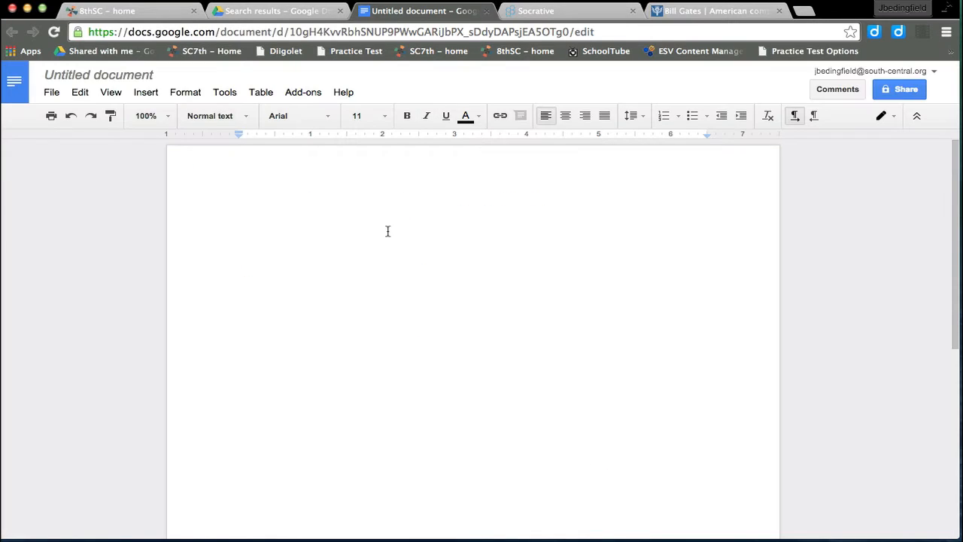
click(565, 116)
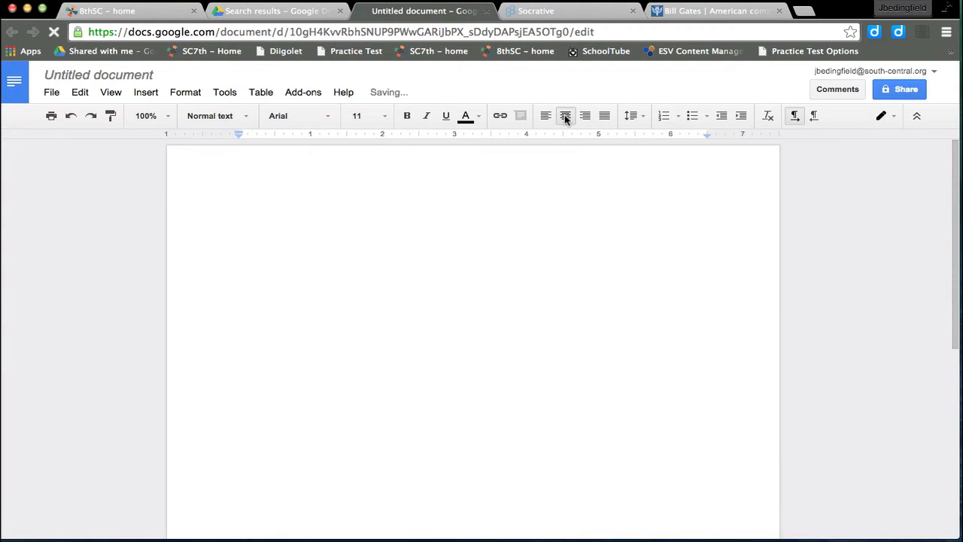
text(Works Cited)
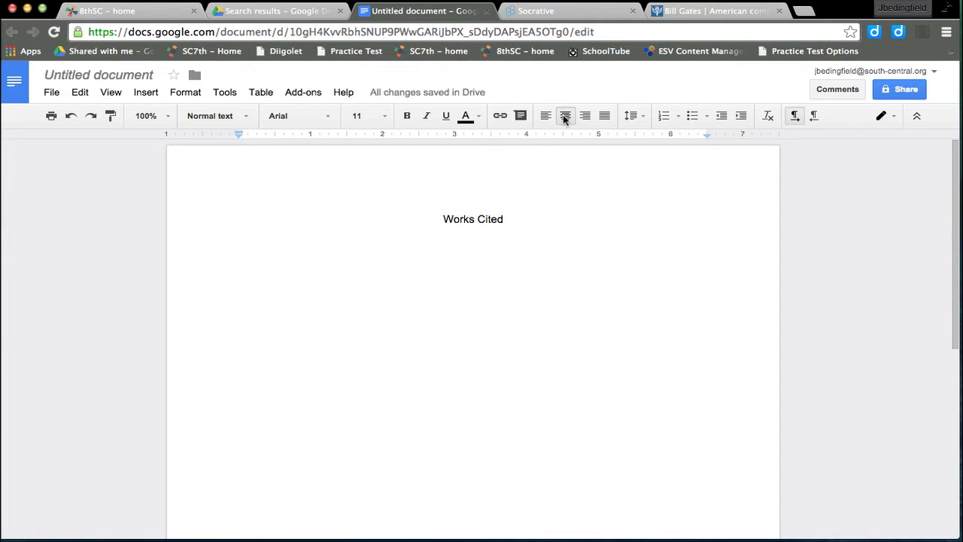
key(Return)
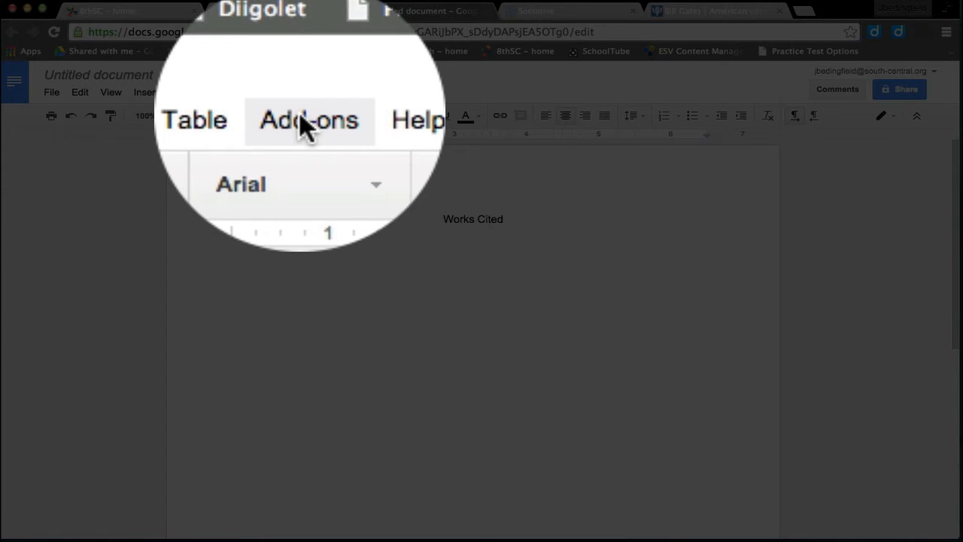
Search the add-on catalogue for EasyBib, then open the EasyBib Bibliography Creator add-on menu
click(299, 91)
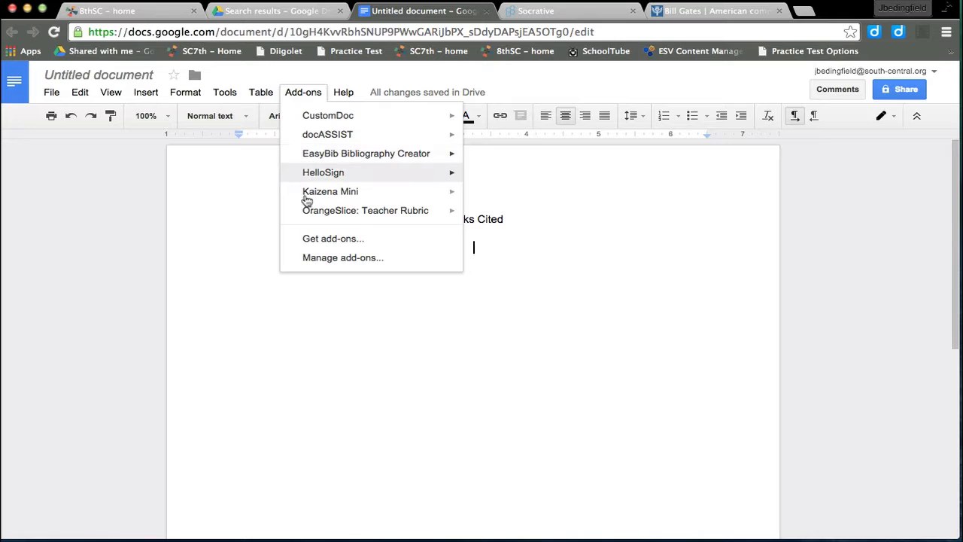
click(316, 237)
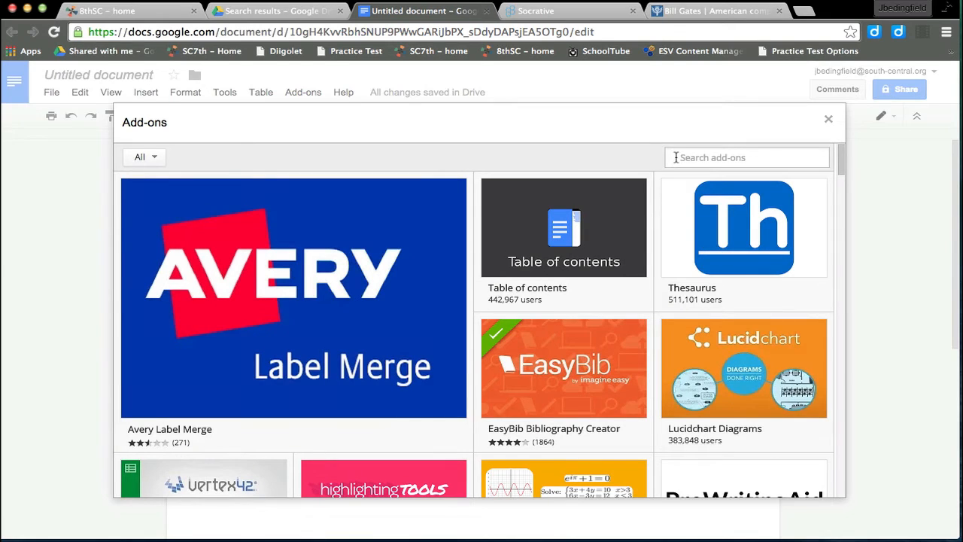
click(676, 157)
text(easy bib)
key(Return)
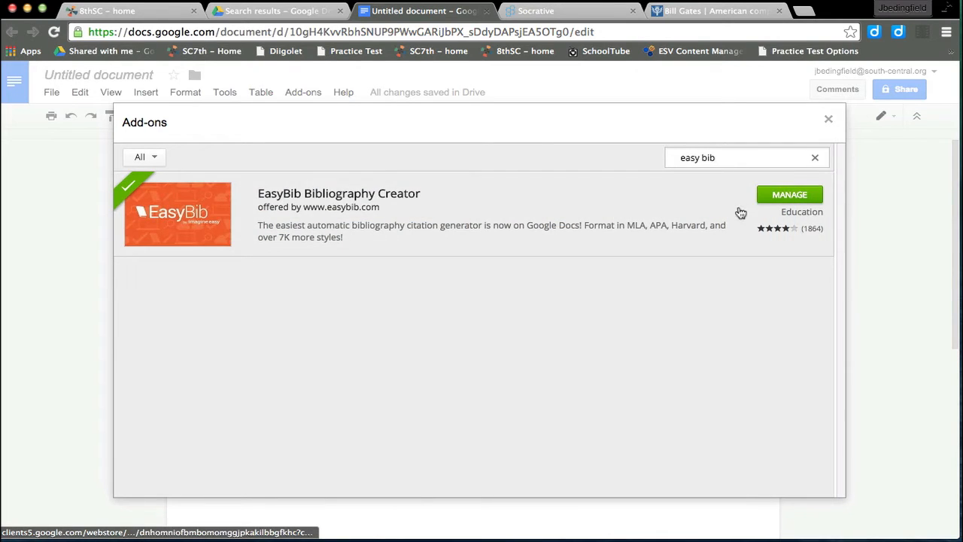
click(828, 118)
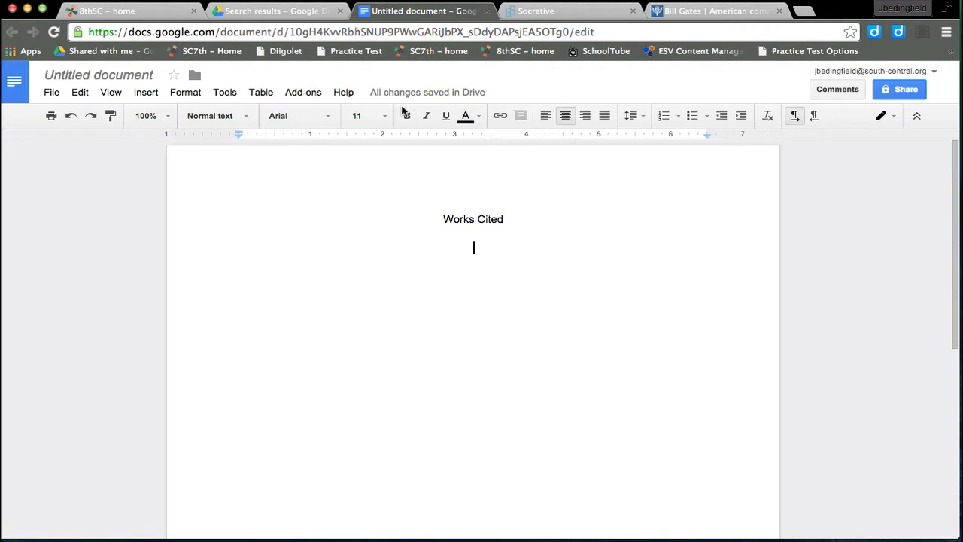
click(303, 94)
mouse_move(316, 154)
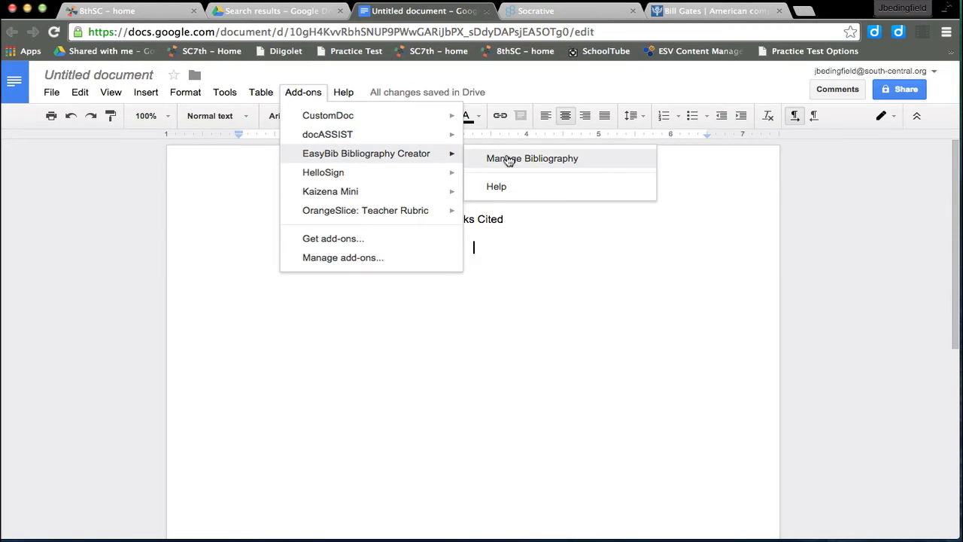
Open EasyBib's bibliography manager and copy the Britannica Bill Gates article's URL
click(508, 160)
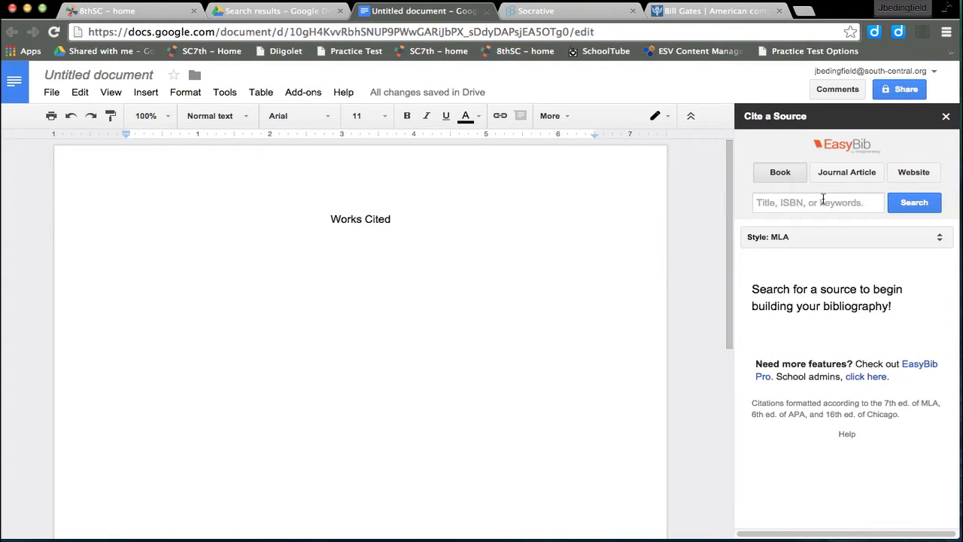
click(669, 12)
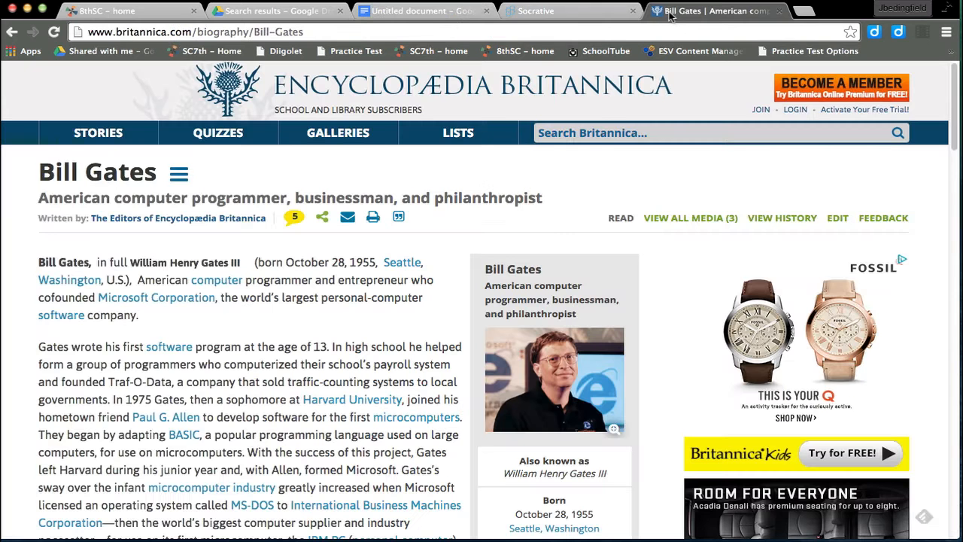
click(411, 30)
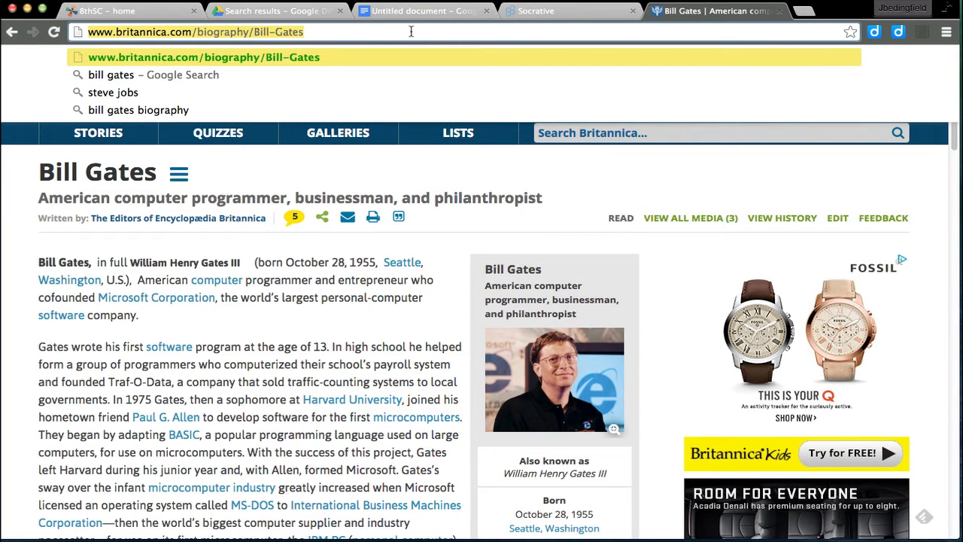
click(421, 11)
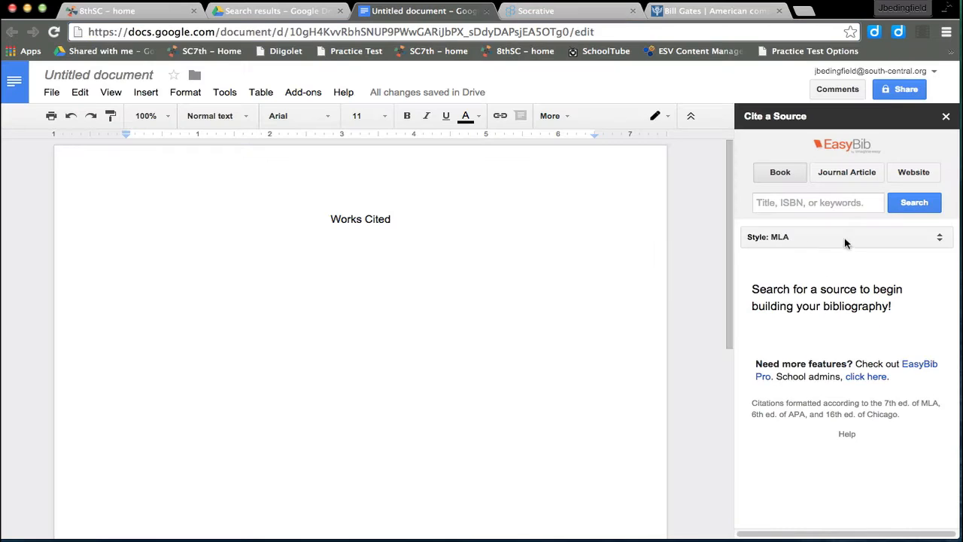
Cite the pasted Britannica URL as a Website source and select the Bill Gates result
click(816, 203)
click(917, 173)
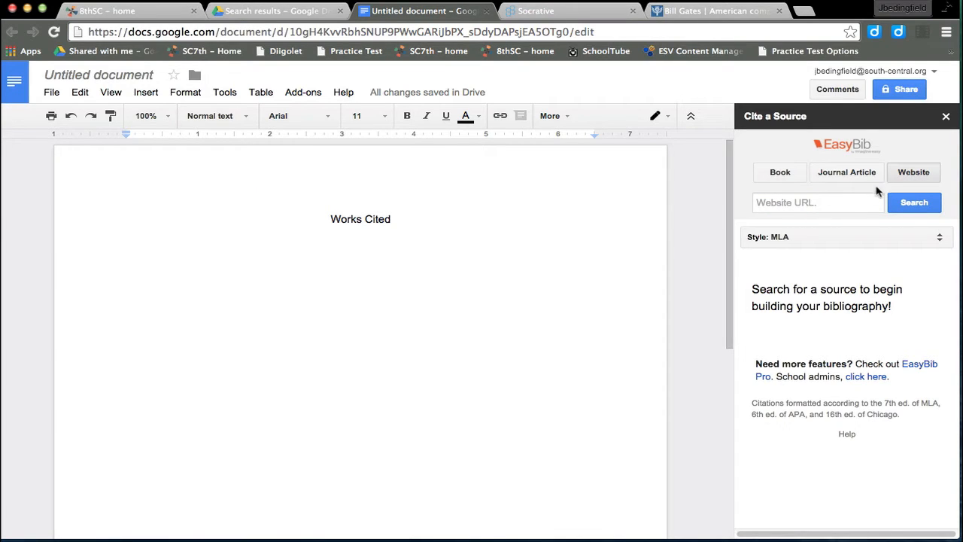
click(789, 202)
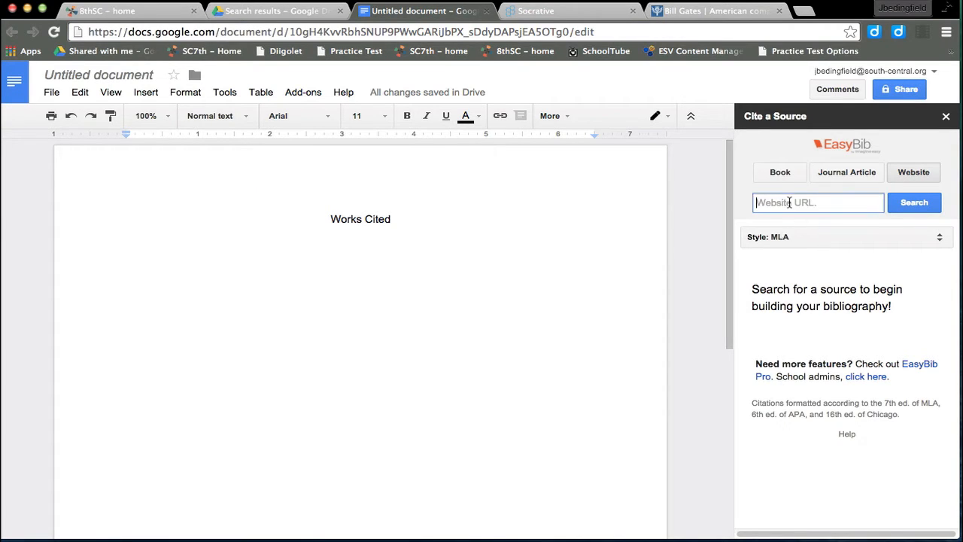
key(super+v)
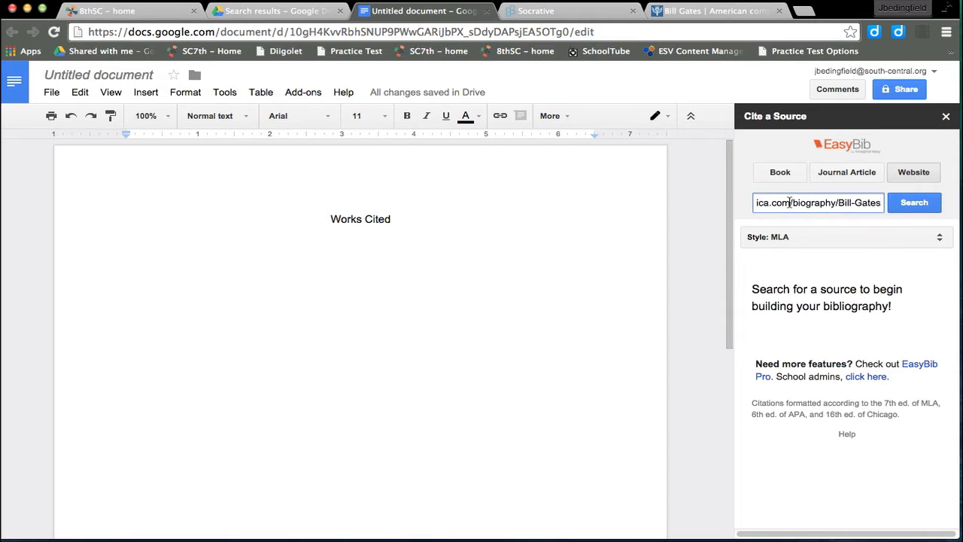
click(915, 203)
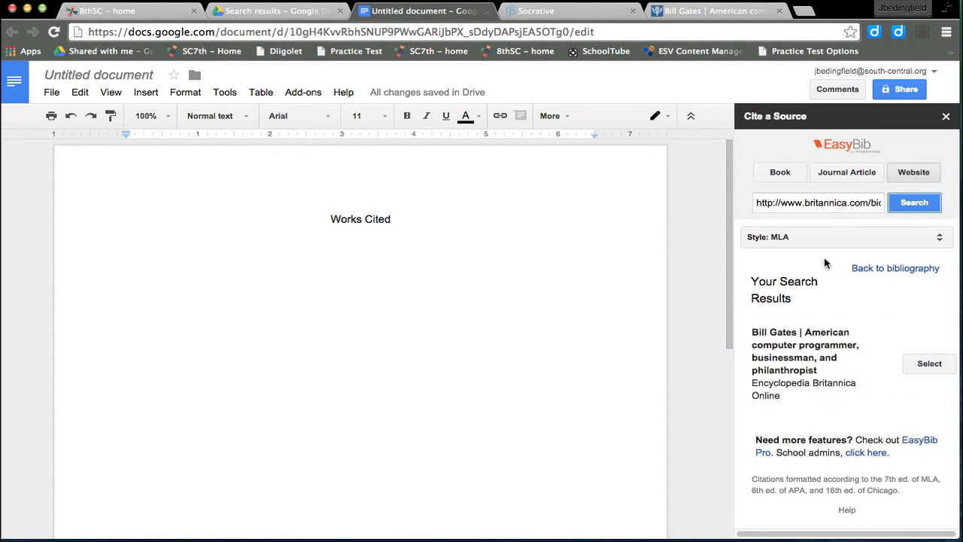
click(931, 367)
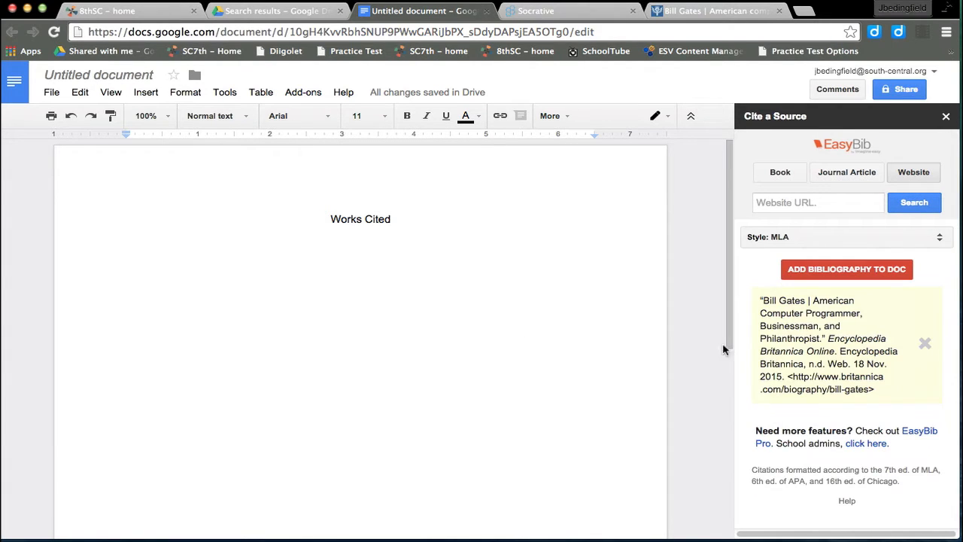
Insert the bibliography under Works Cited, delete its 'Bibliography' heading, and return to Britannica
click(843, 269)
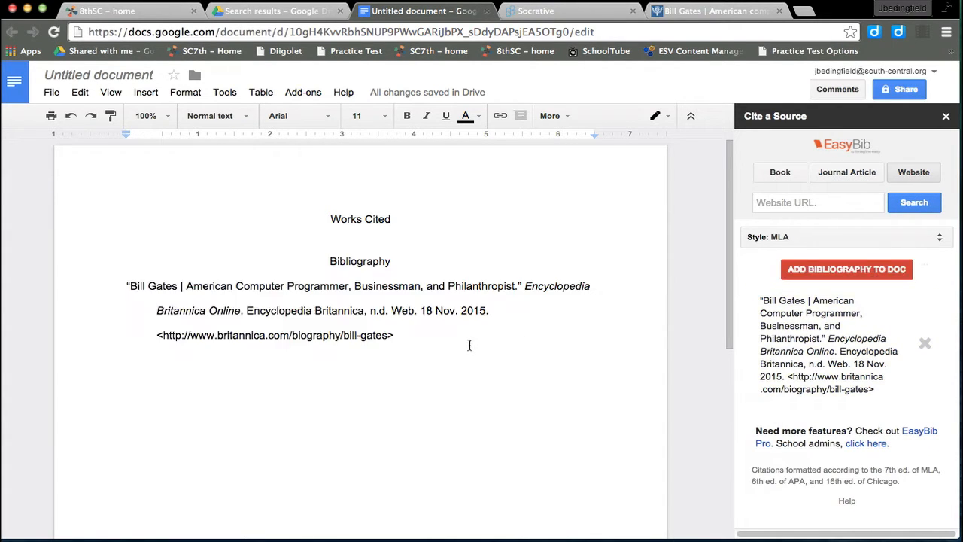
drag(397, 263, 331, 260)
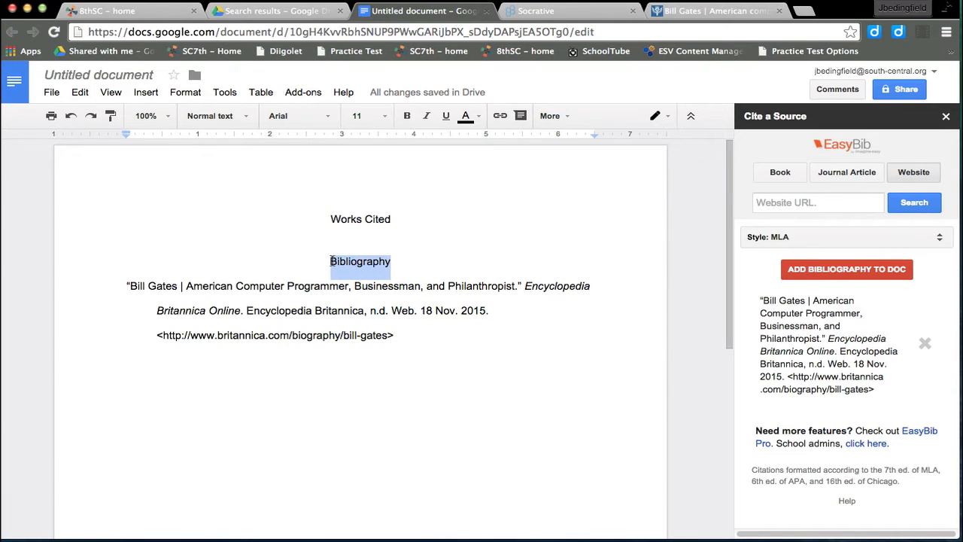
key(BackSpace)
key(BackSpace)
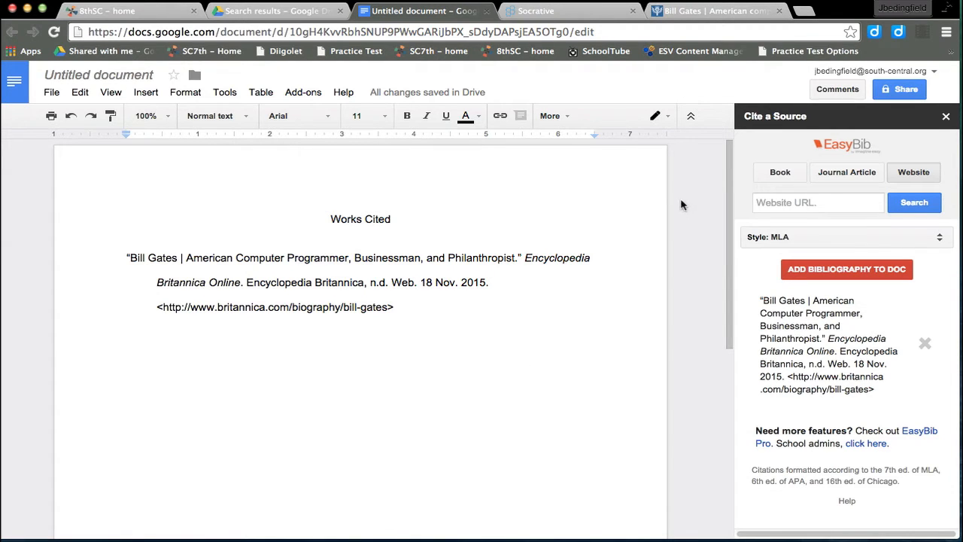
click(693, 12)
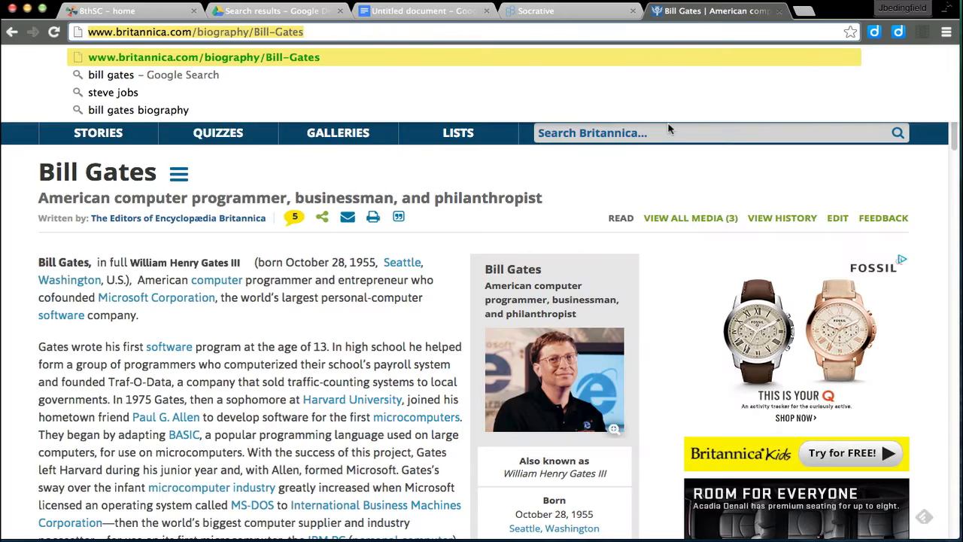
Check Socrative's live results for the in-text citation question, then go back to the document
click(371, 338)
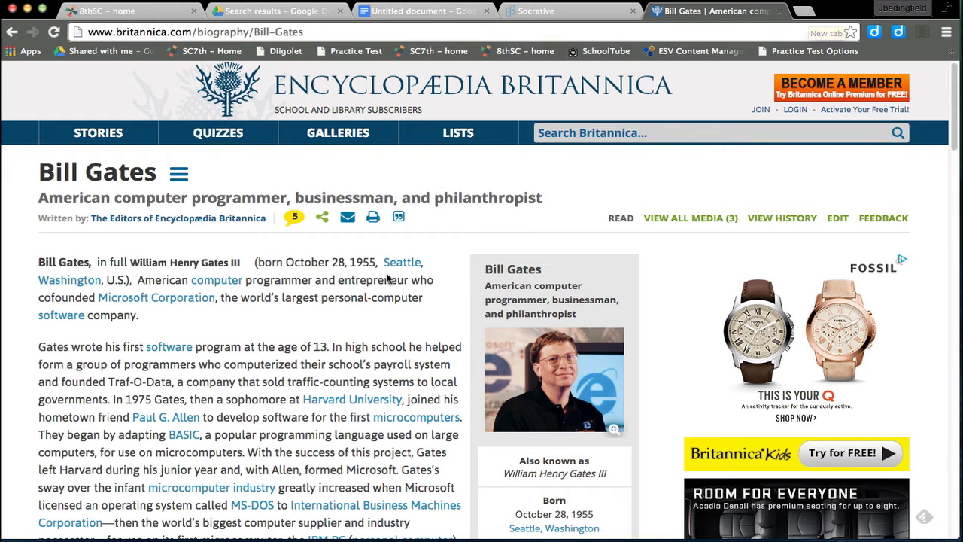
click(530, 11)
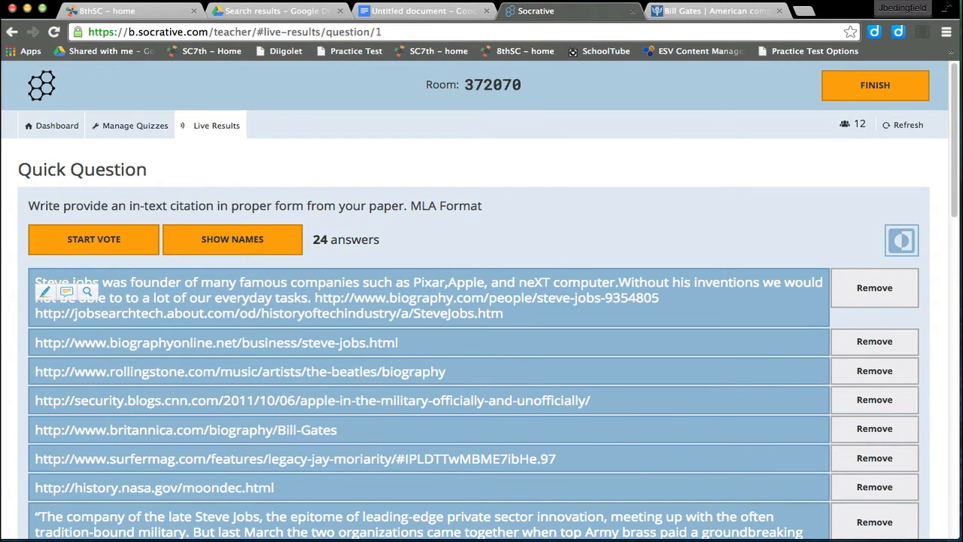
click(418, 12)
Turn the citation's URL into a link and add blank lines down onto page 2
click(357, 336)
scroll(459, 356, down, 3)
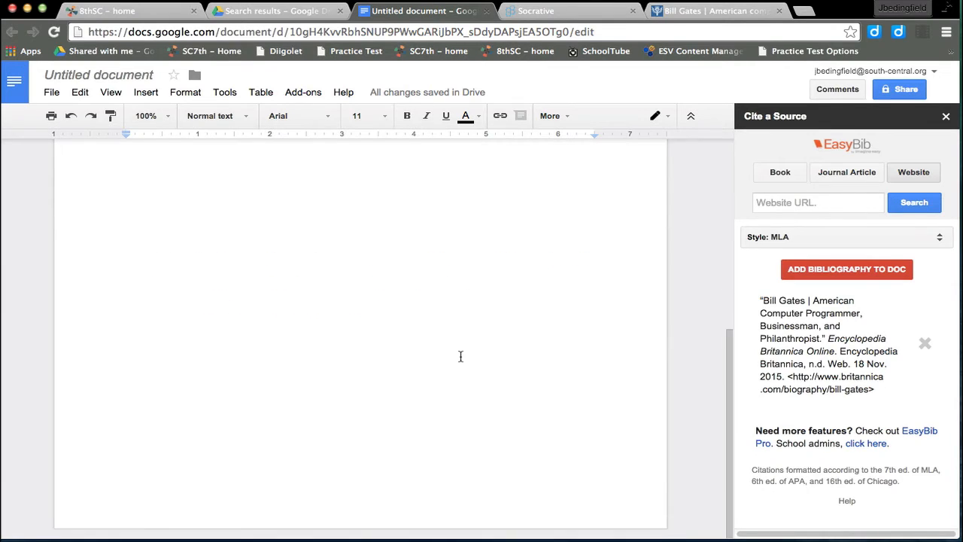
key(Return)
key(Return)
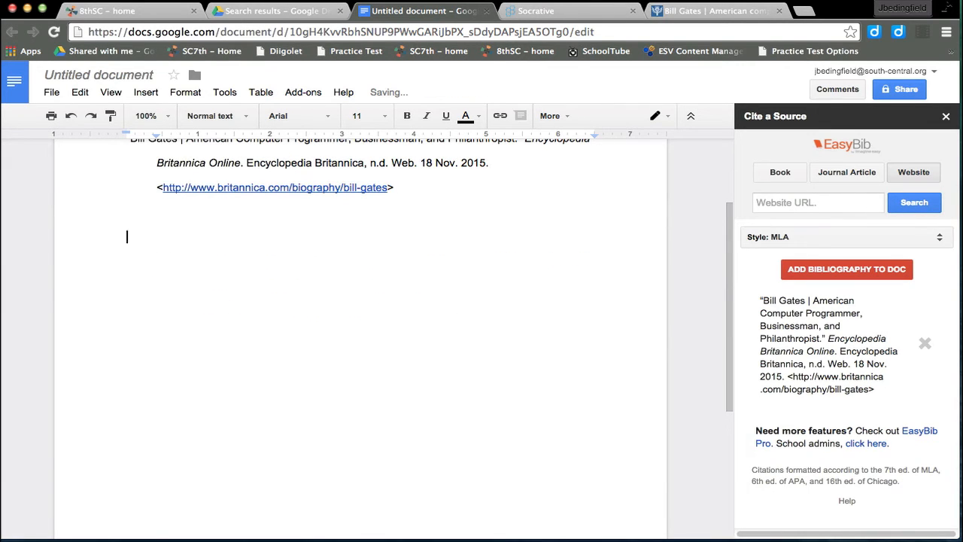
key(Return)
key(Return)
key(Return)
key(Return)
key(Return)
key(Return)
key(Return)
key(Return)
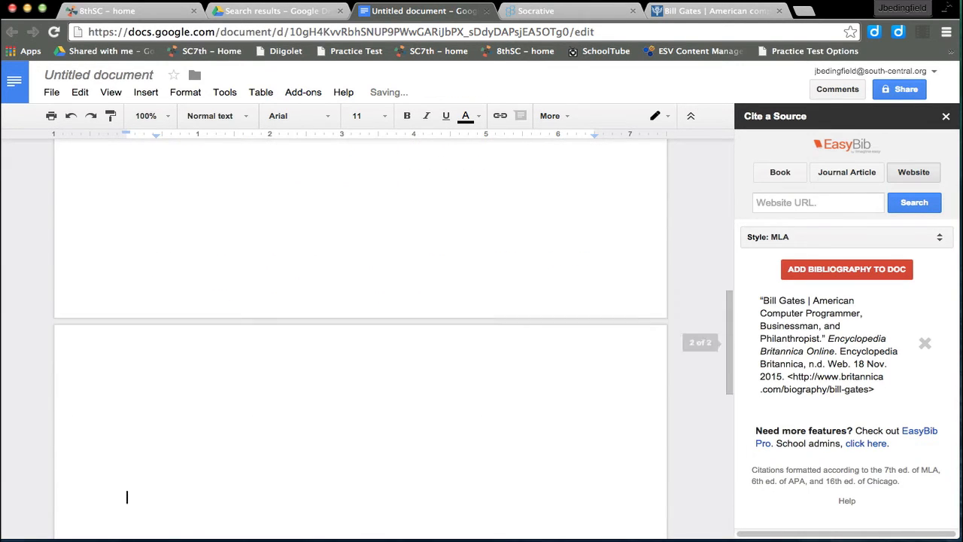
key(BackSpace)
key(BackSpace)
key(BackSpace)
key(BackSpace)
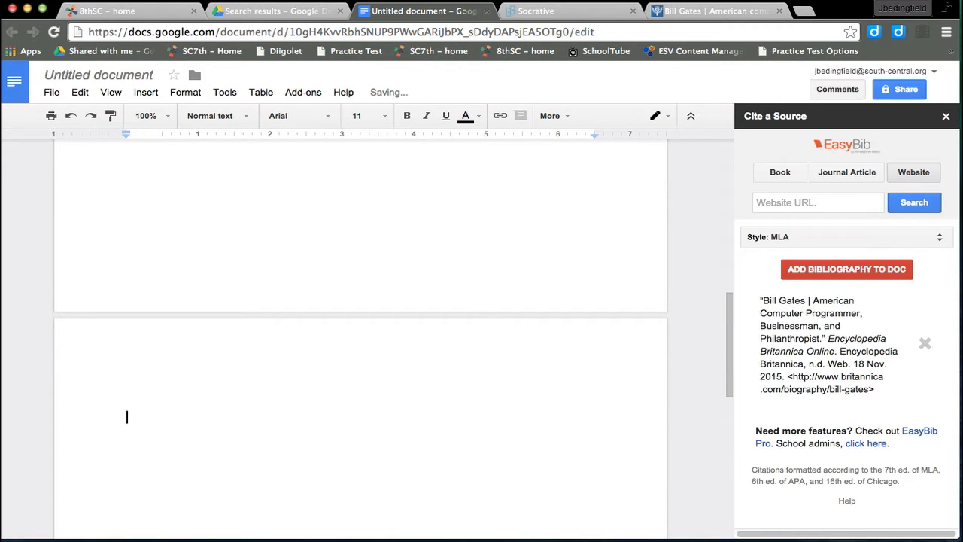
Select the citation's opening title words and the blank line below, then bring up the Britannica article
scroll(428, 267, up, 8)
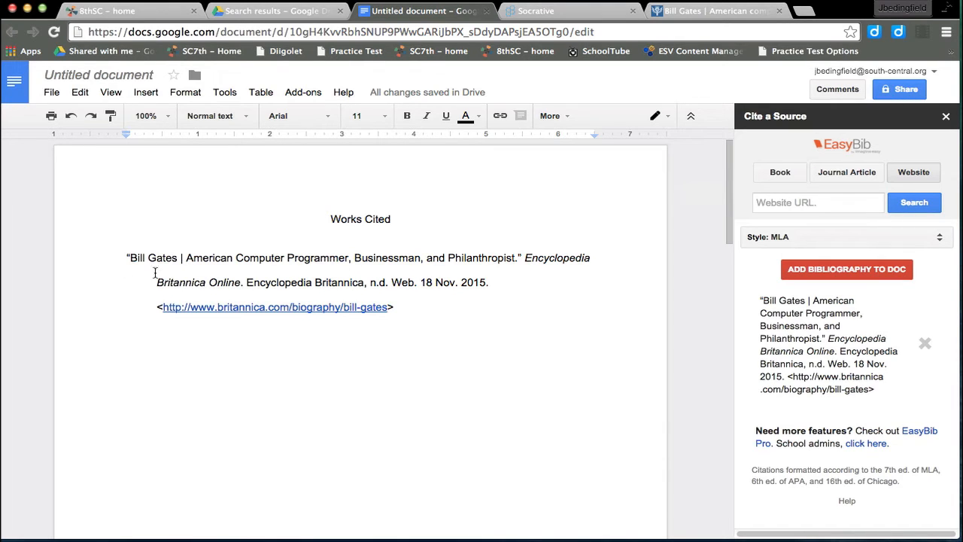
drag(349, 257, 130, 258)
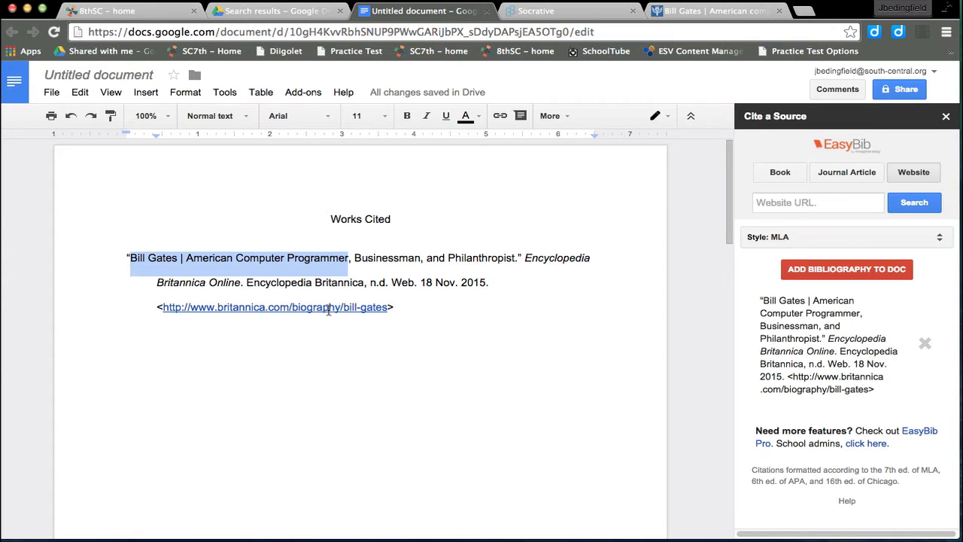
scroll(326, 312, down, 1)
double_click(223, 378)
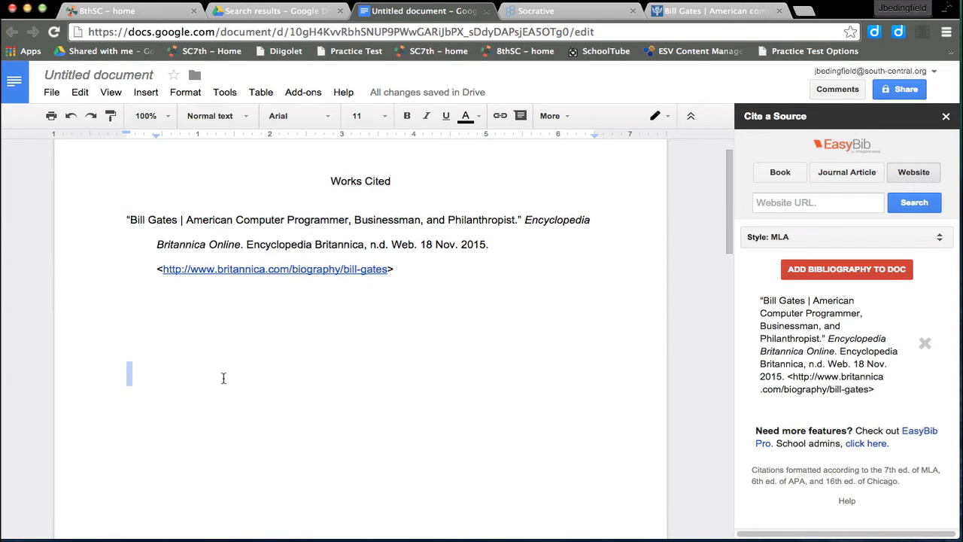
click(722, 6)
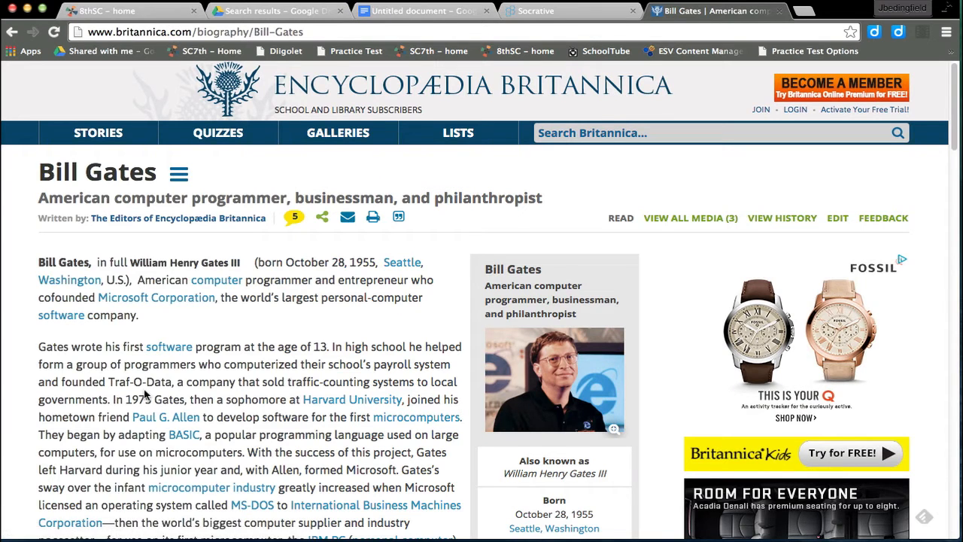
Select the sentence 'Gates wrote his first software program at the age of 13' and return to the document
drag(37, 347, 329, 346)
key(super+c)
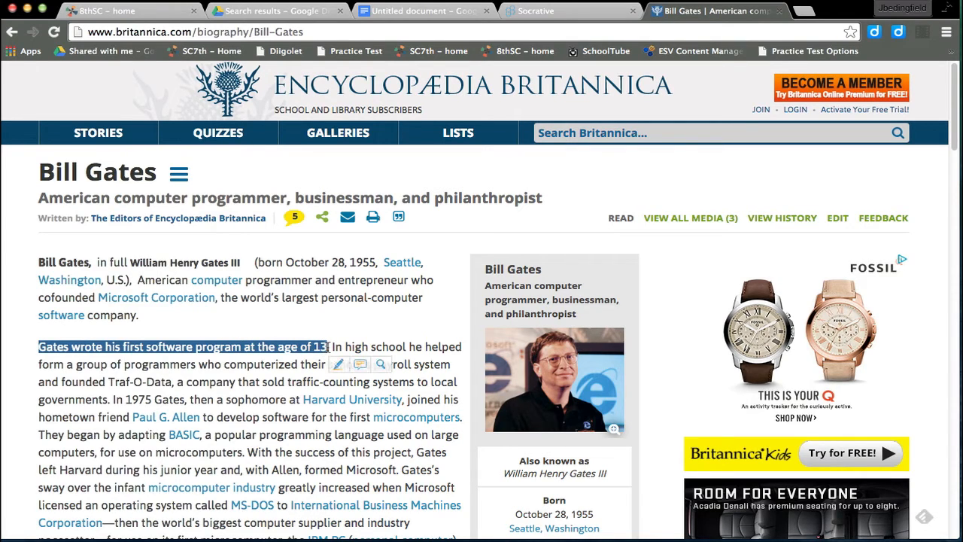
click(539, 10)
click(455, 9)
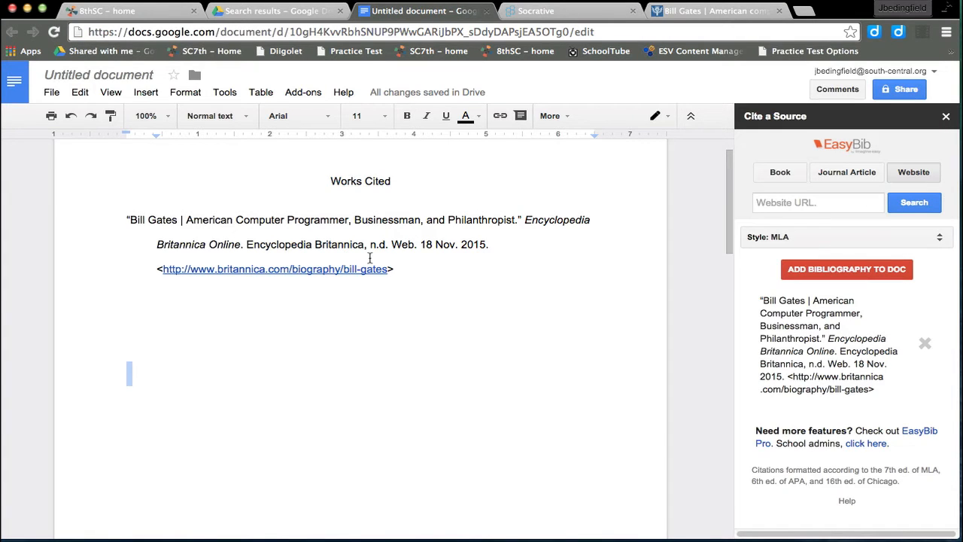
On page 2, paste the quoted Britannica sentence followed by '(Bill Gates American Computer Programmer)'
key(Return)
key(Return)
key(Return)
key(Return)
key(Return)
key(Return)
key(Return)
key(Return)
key(Return)
key(Return)
key(Return)
key(Return)
key(Return)
key(Return)
key(Return)
key(Return)
key(Return)
key(Return)
key(Return)
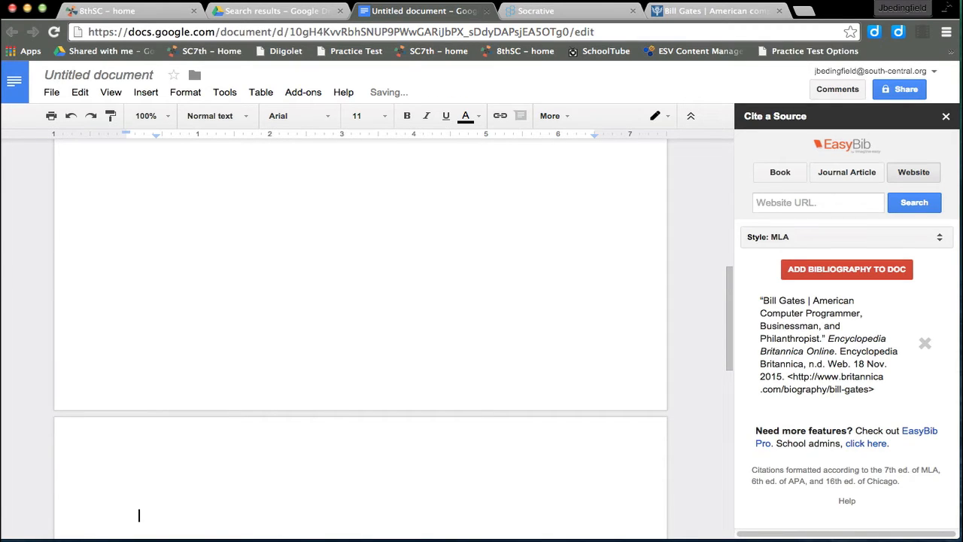
text(")
key(super+v)
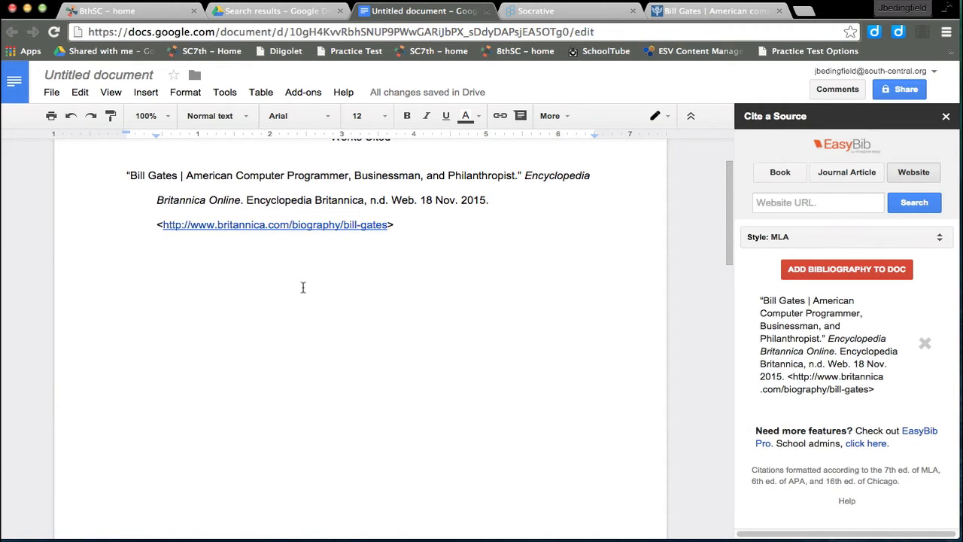
scroll(303, 286, down, 10)
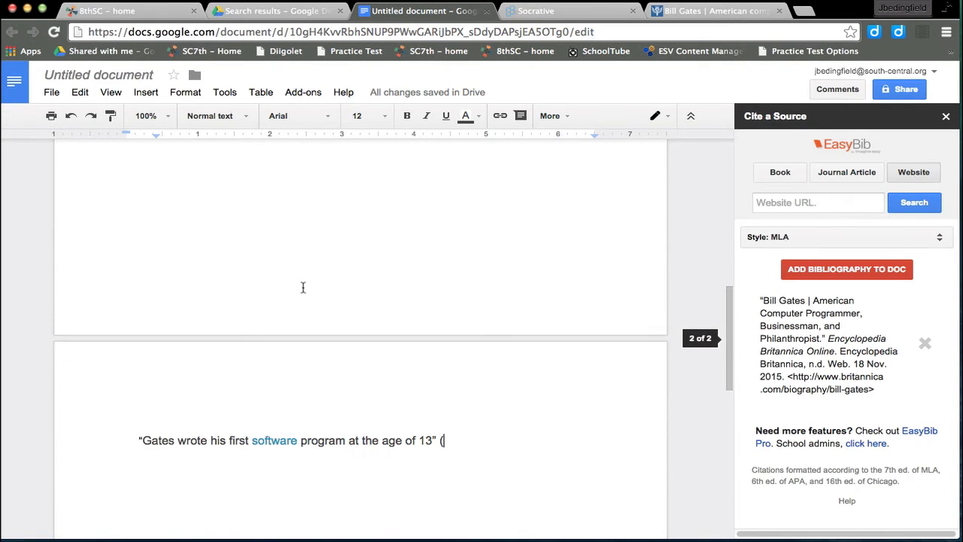
text(Bill )
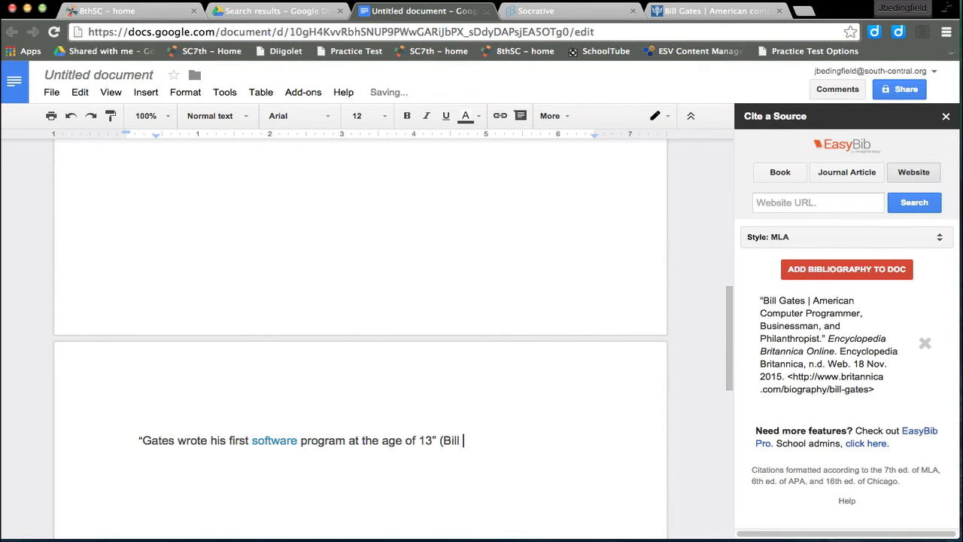
text(Gates American Computer)
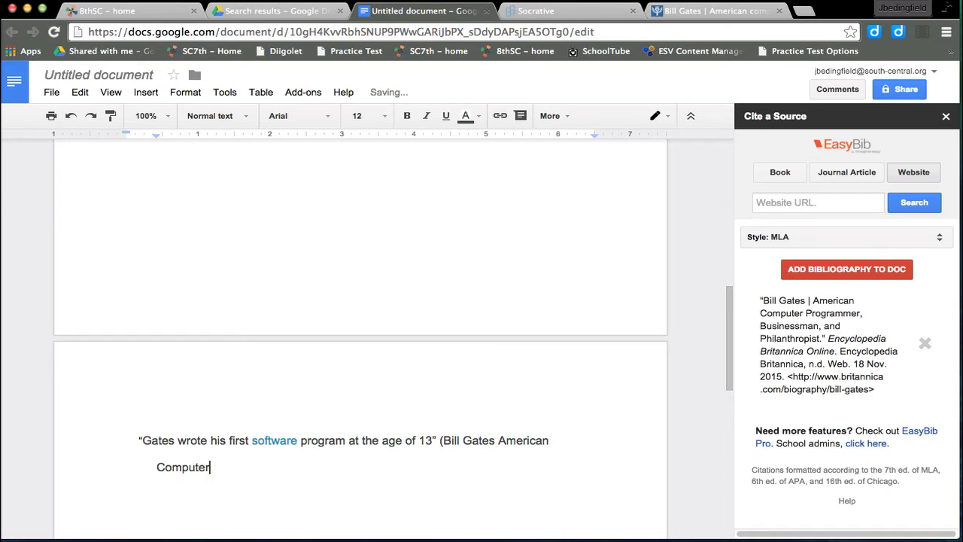
text( Programmer))
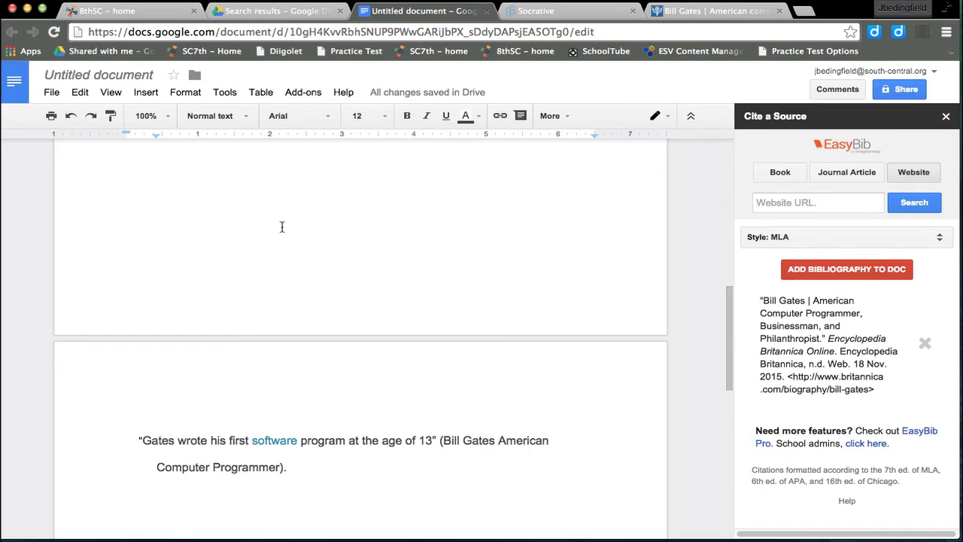
scroll(282, 226, up, 5)
Add a new paragraph quoting 'Gates wrote his software program at the age of 13' with an author citation
scroll(282, 227, up, 3)
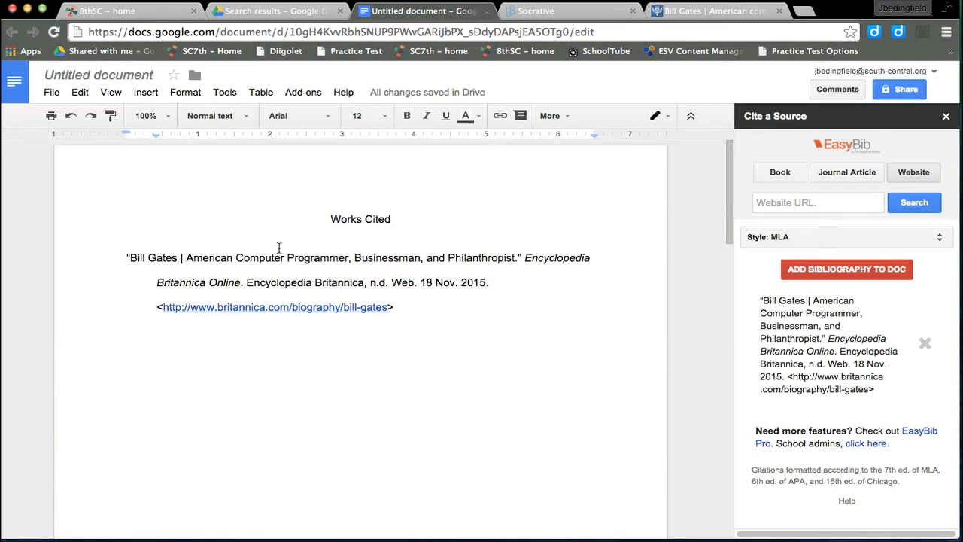
drag(127, 257, 353, 258)
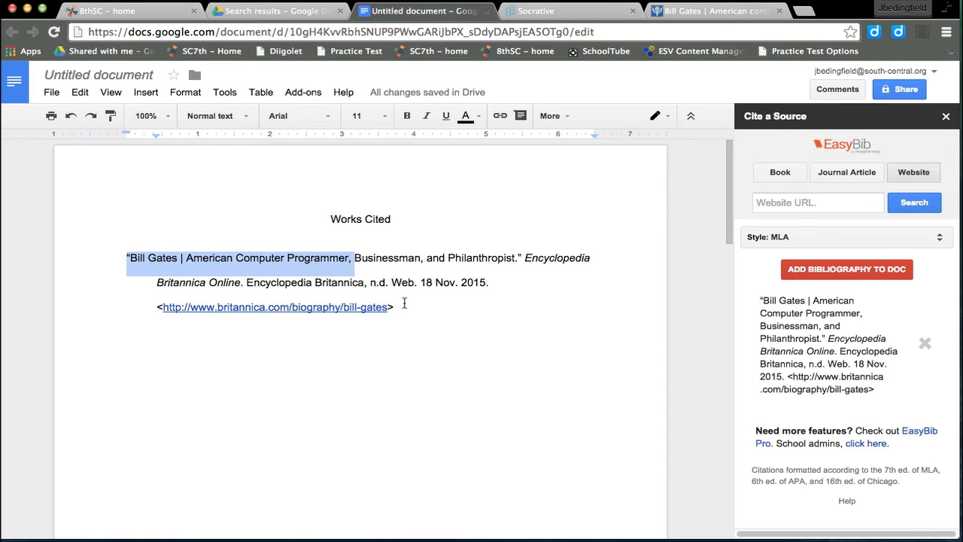
scroll(419, 370, down, 8)
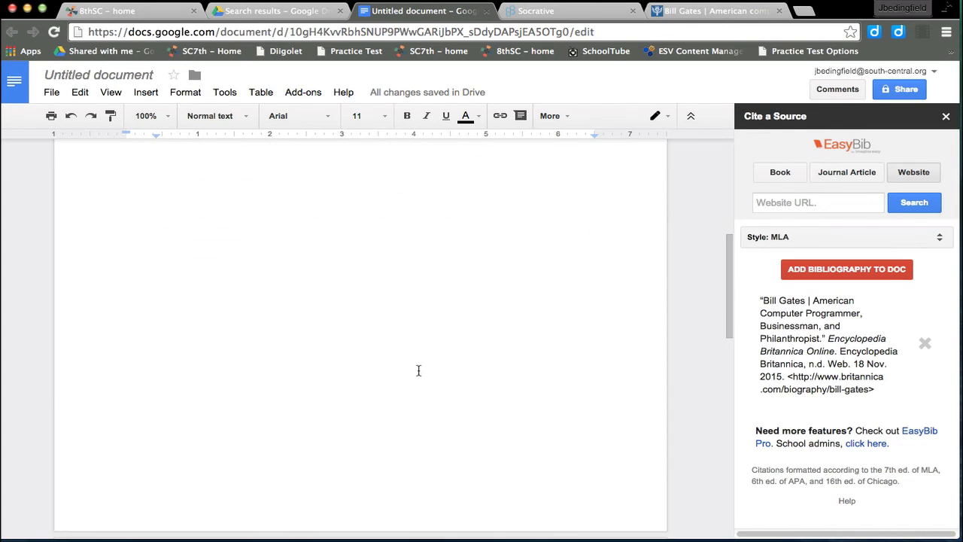
click(365, 371)
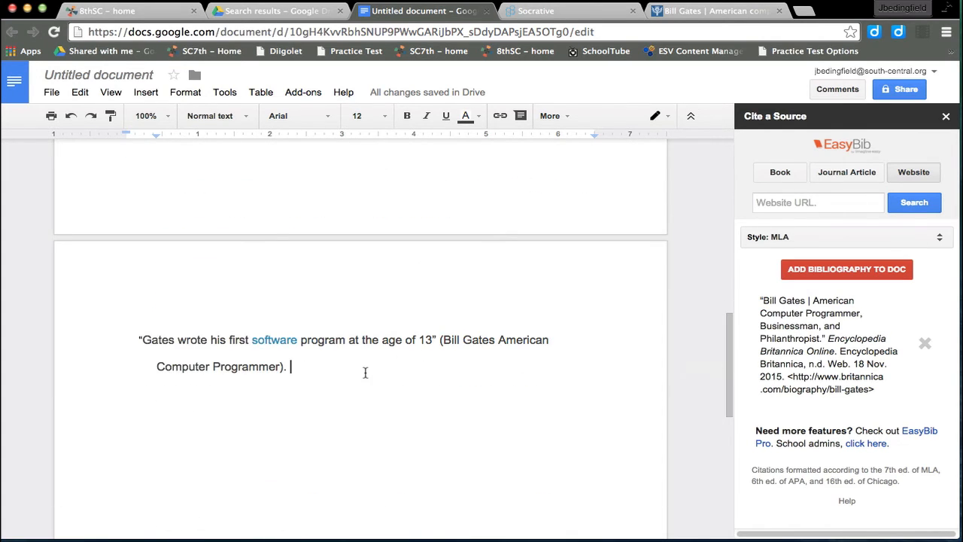
key(Return)
key(Return)
key(Return)
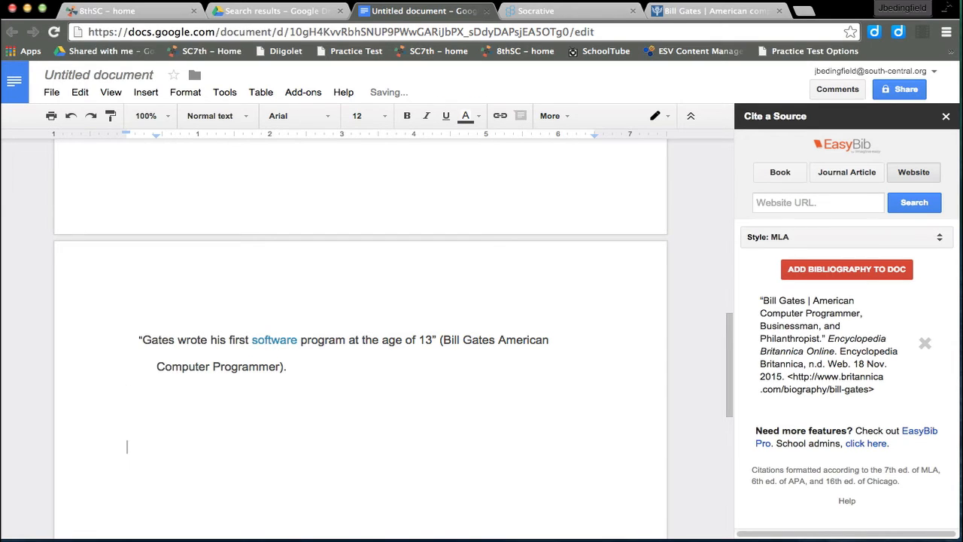
text(")
text(Gates wrot)
text(e h)
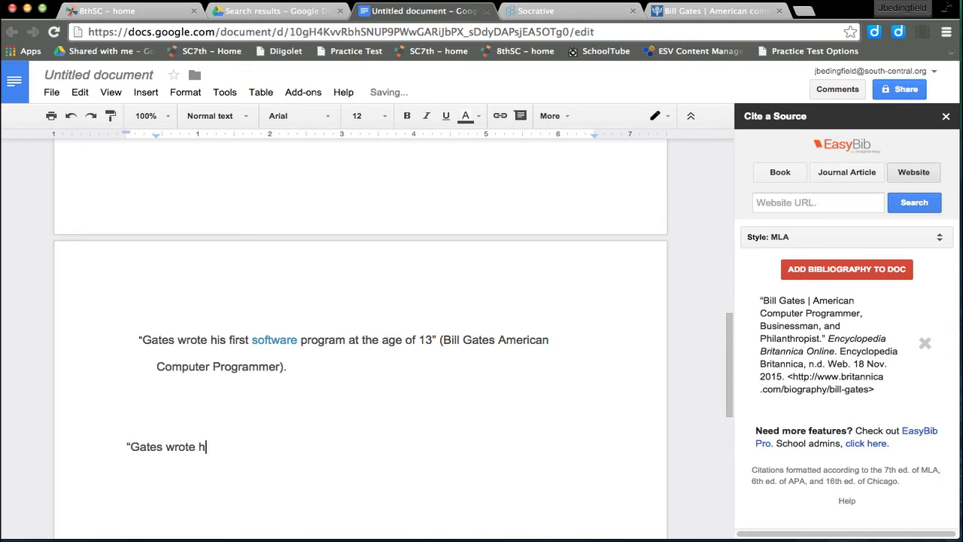
text(is software p)
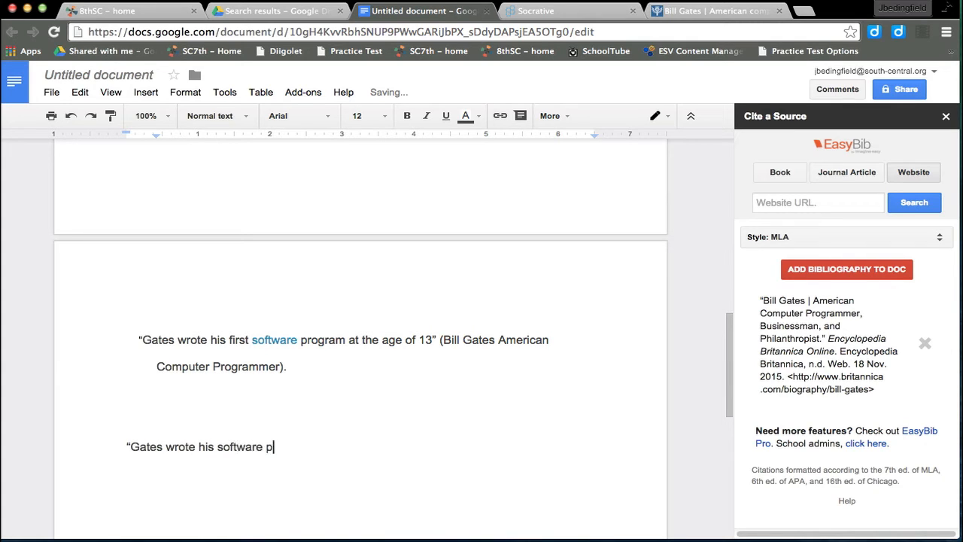
text(rogram at the age of 13” ()
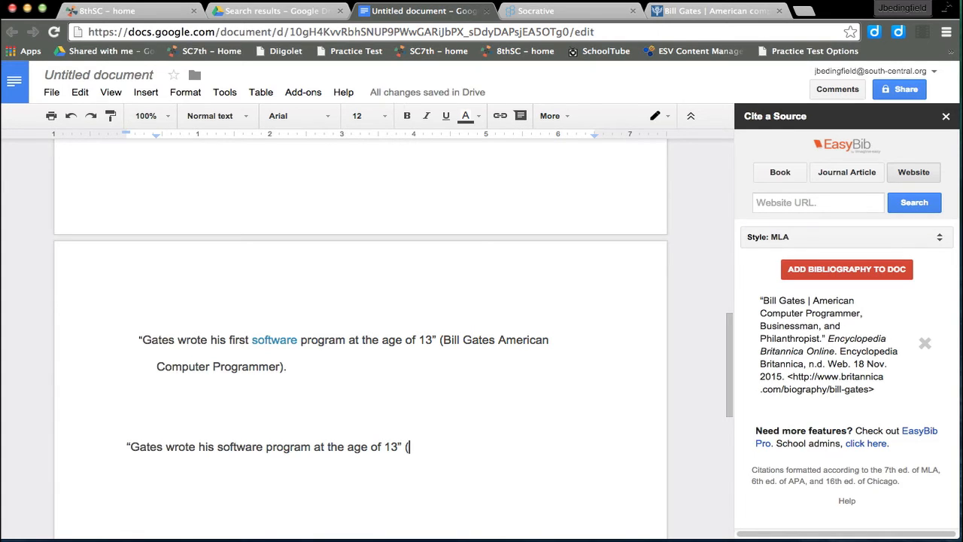
text(Y)
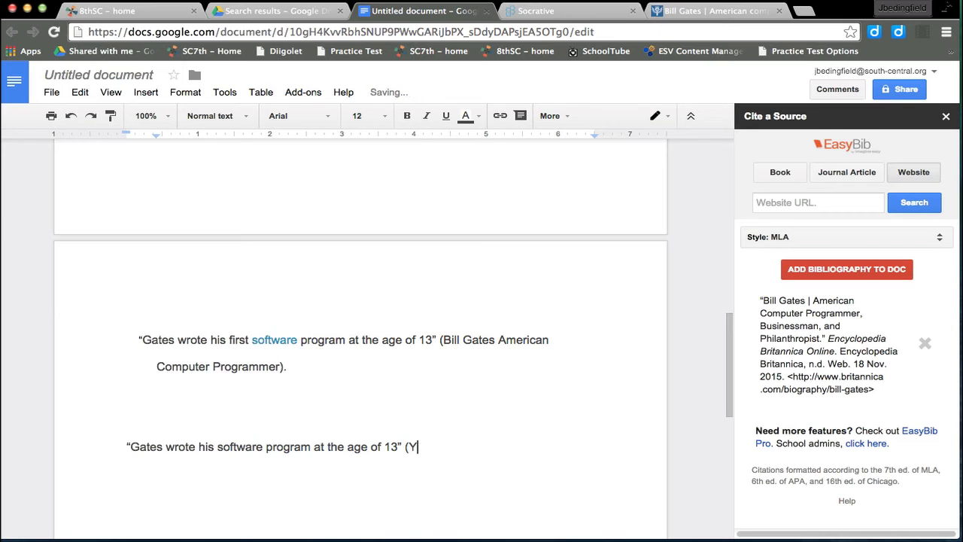
text(ates)
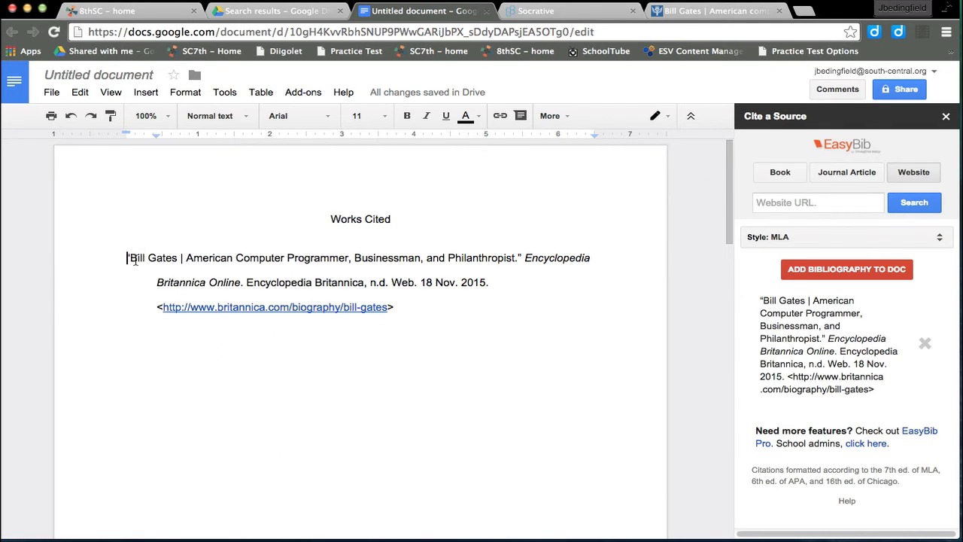
Type the author's full name into the citation, then delete it from the Works Cited entry
text(Yates,)
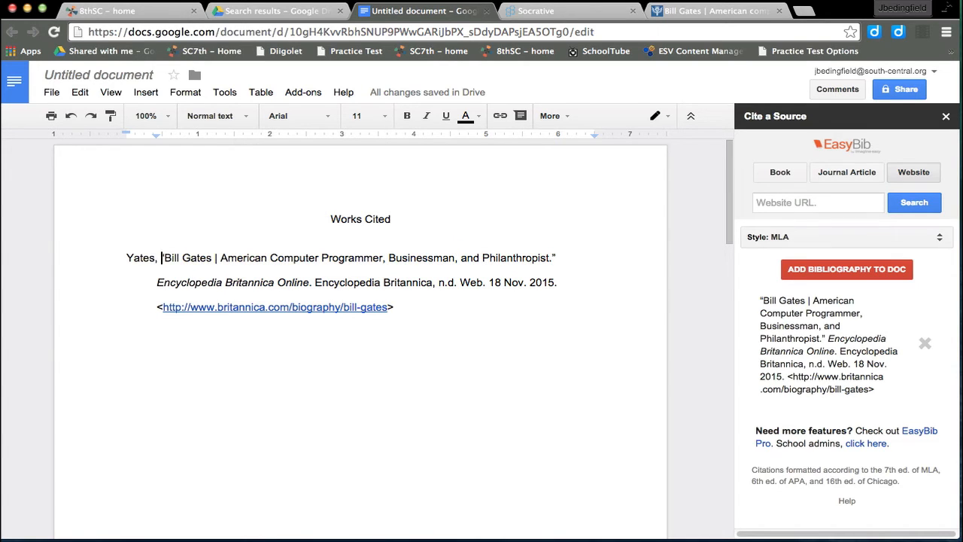
text(Tucker)
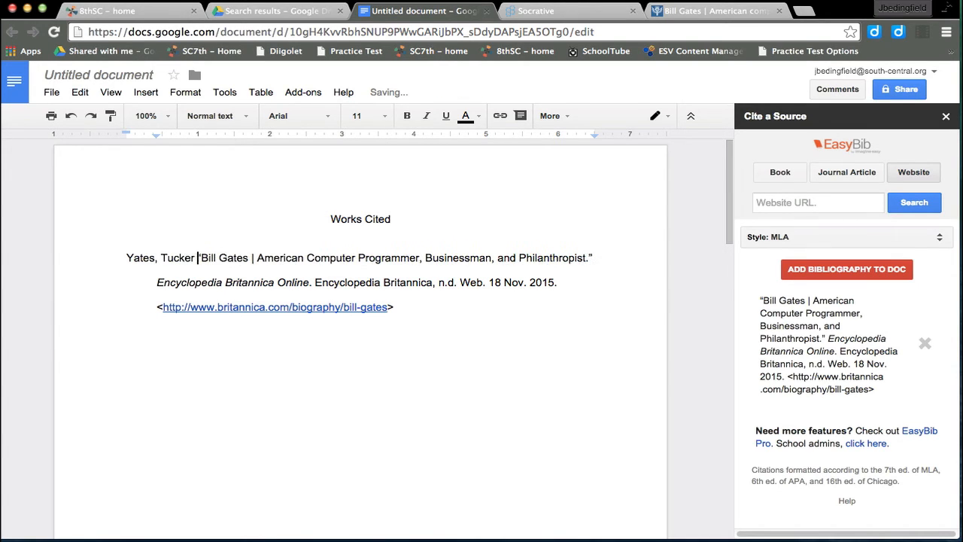
click(279, 364)
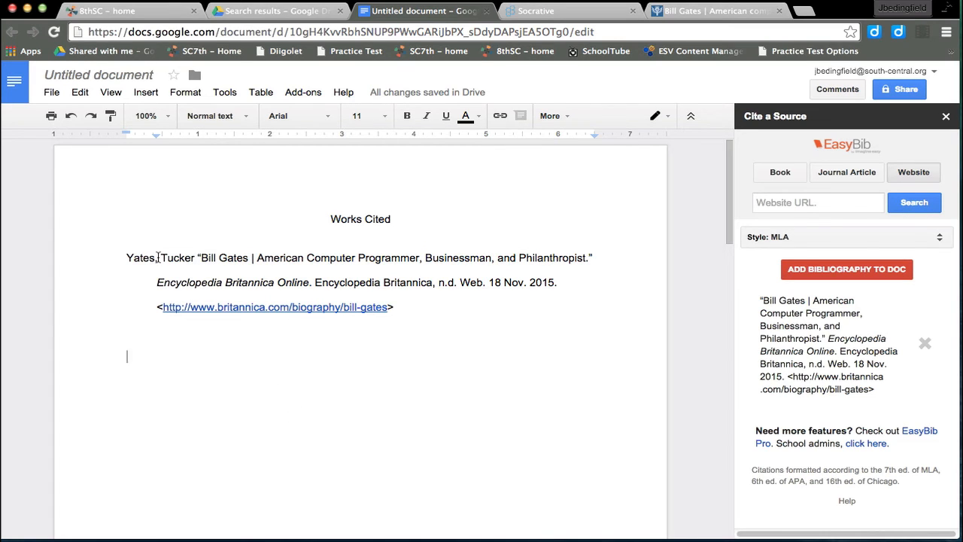
drag(158, 257, 118, 254)
scroll(218, 338, down, 10)
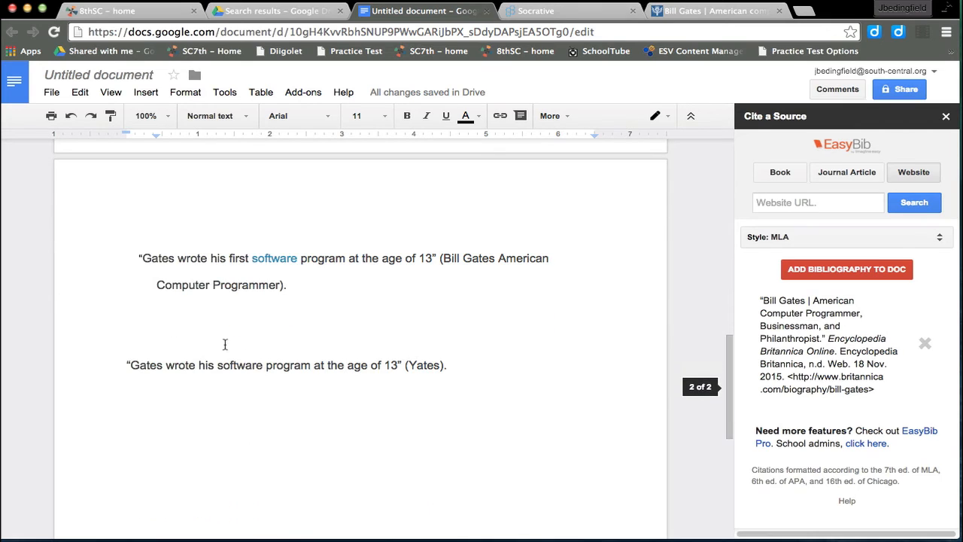
drag(451, 370, 403, 365)
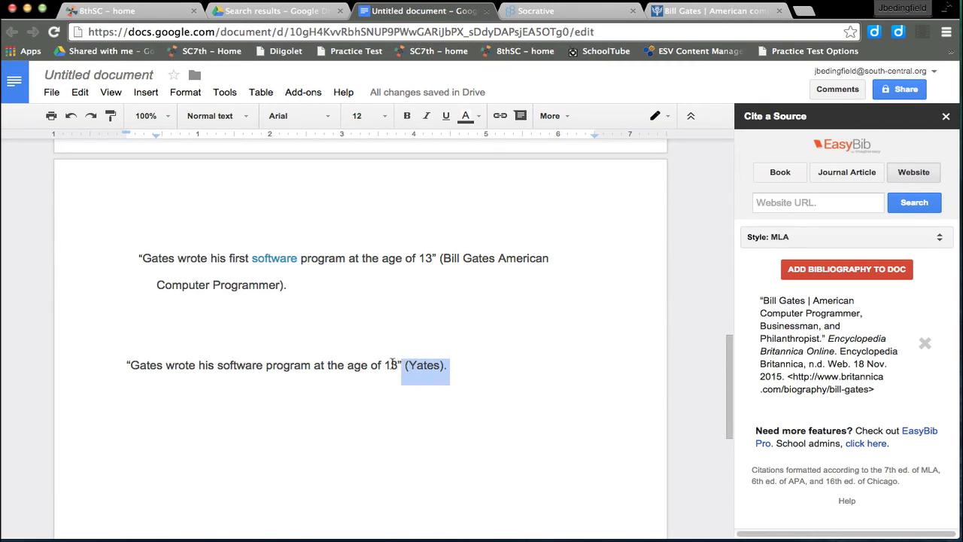
scroll(382, 364, up, 8)
scroll(382, 365, up, 5)
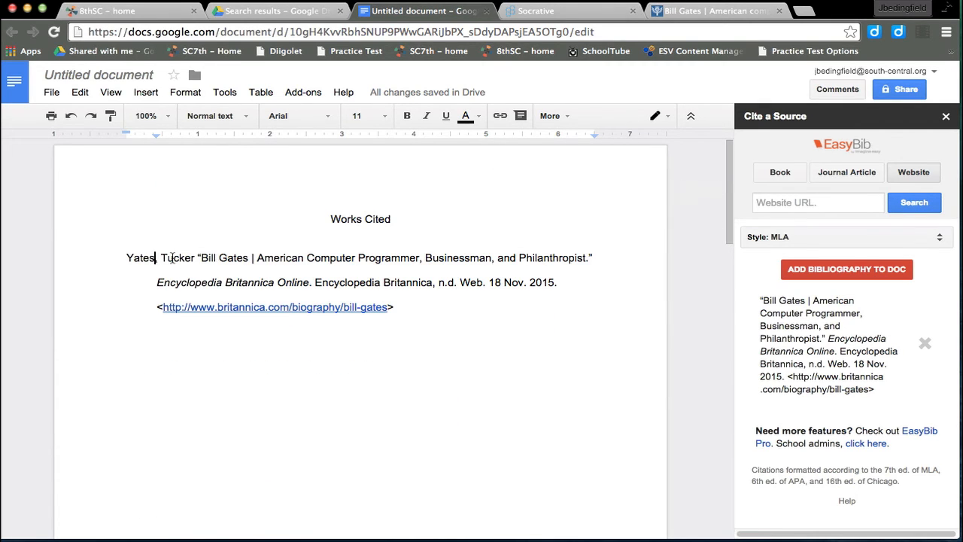
drag(198, 257, 107, 255)
key(BackSpace)
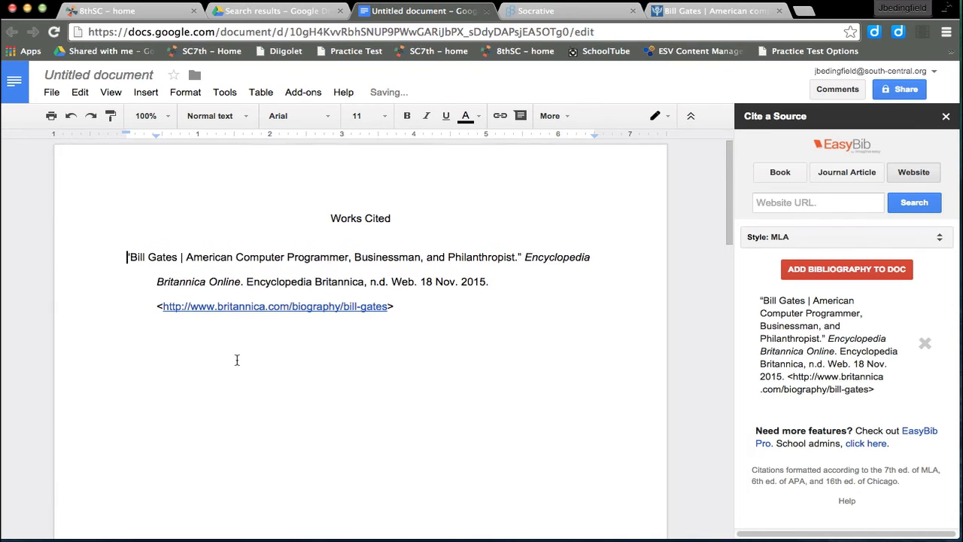
Delete the second quoted sentence with its author-name parenthetical citation
scroll(236, 358, down, 5)
scroll(236, 357, down, 6)
drag(584, 319, 25, 275)
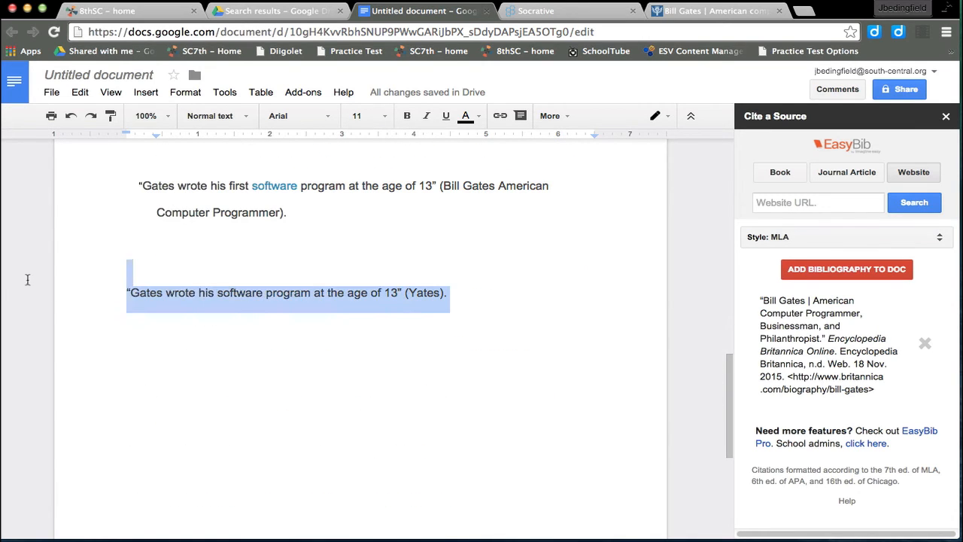
key(BackSpace)
scroll(232, 322, up, 3)
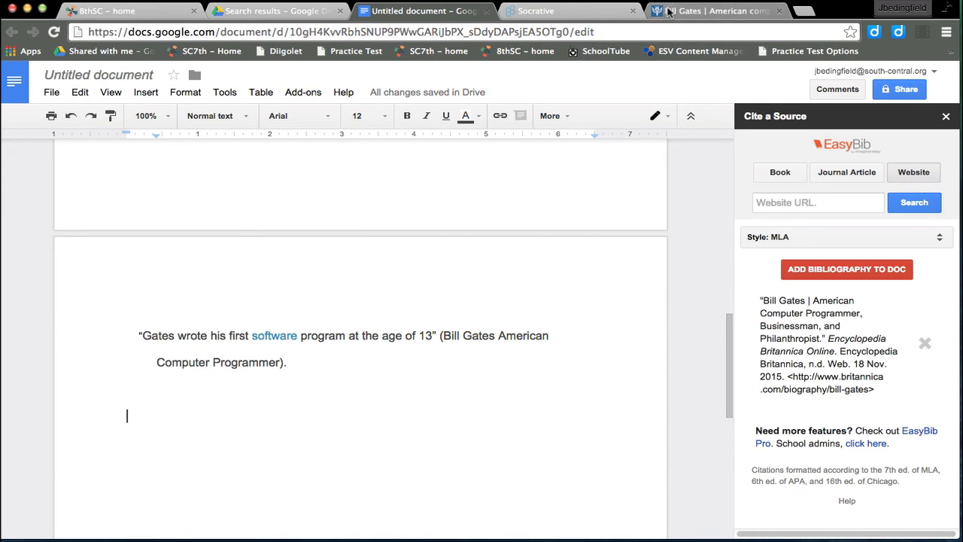
From the Britannica tab, search Google for 'mla in text citation' and open the Purdue OWL result
click(715, 11)
click(529, 30)
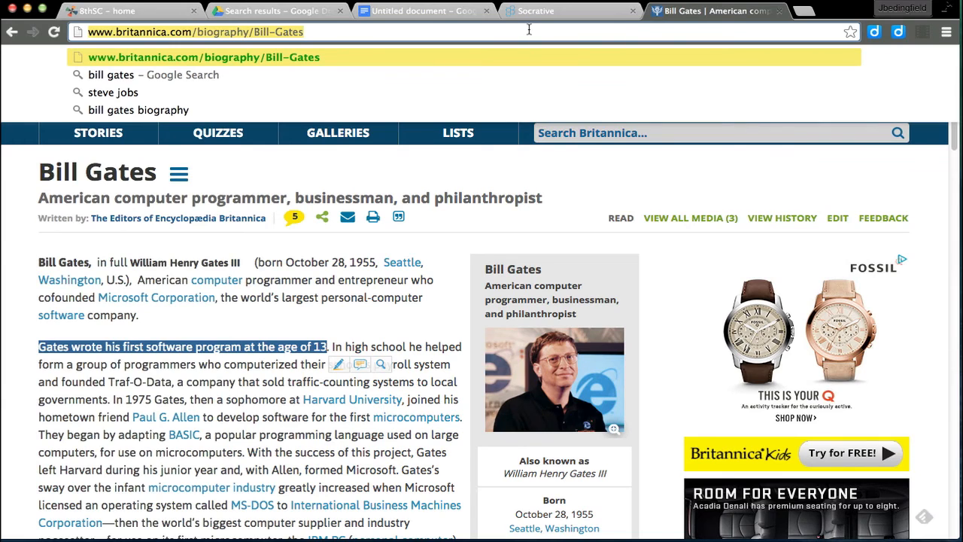
text(mls)
key(BackSpace)
text(a )
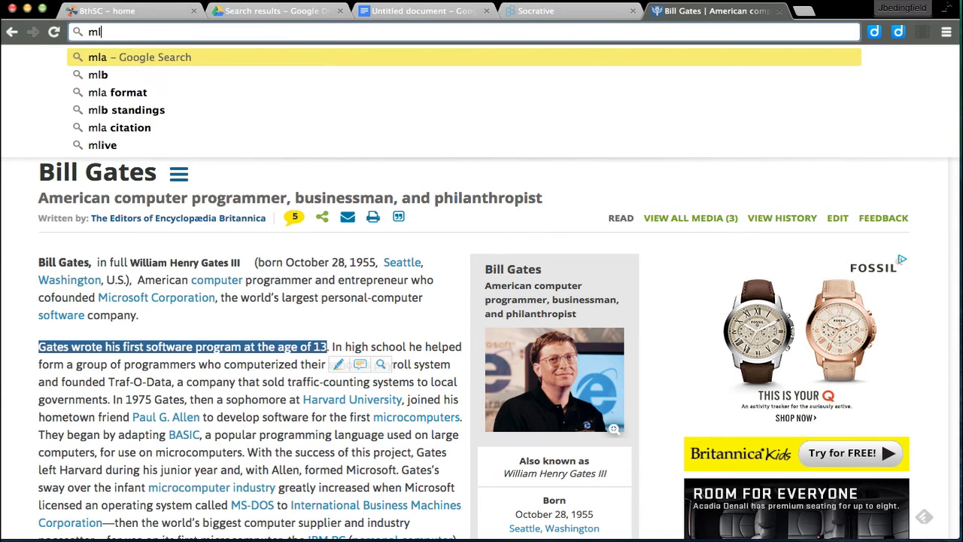
text(in text citation)
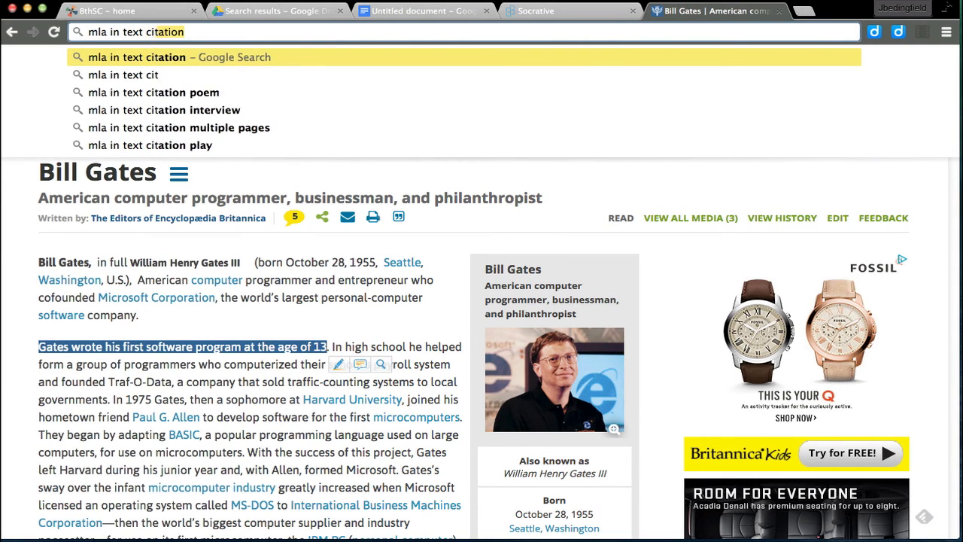
key(Return)
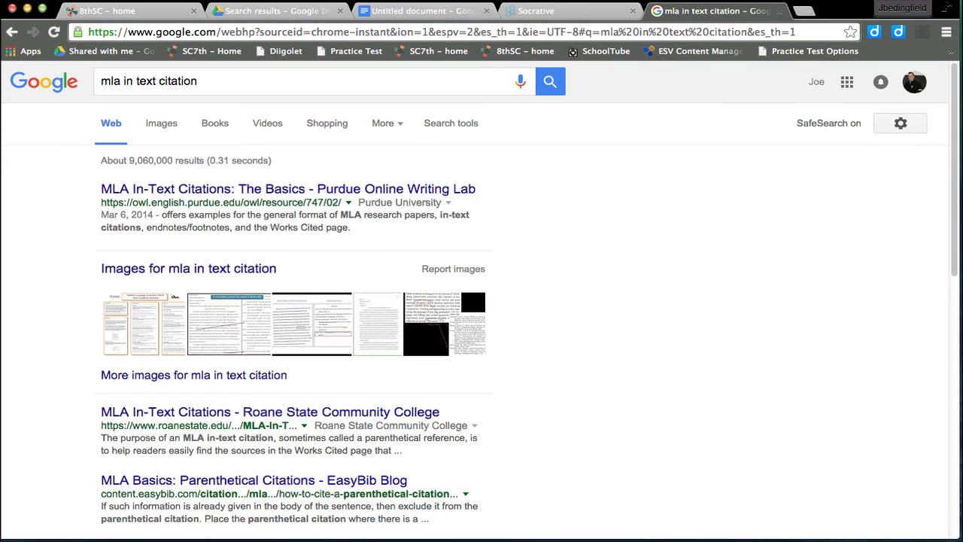
click(202, 189)
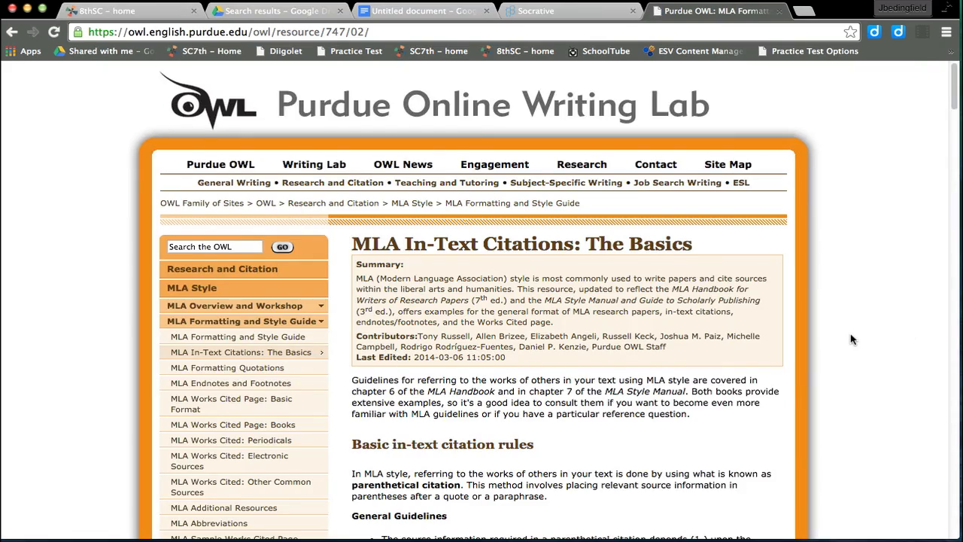
Scroll through Purdue OWL's in-text citation examples down to the multiple-authors section
scroll(850, 340, down, 4)
scroll(850, 340, down, 4)
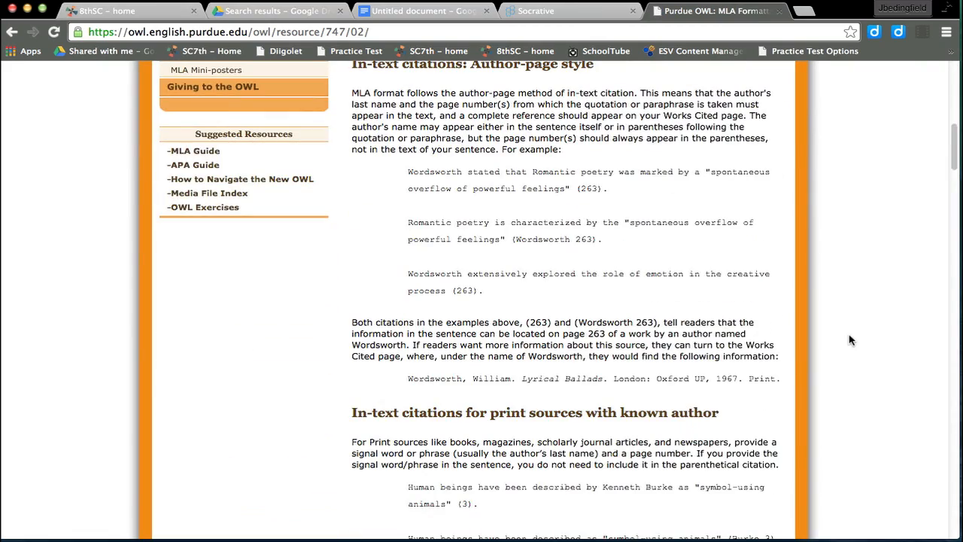
scroll(850, 340, down, 5)
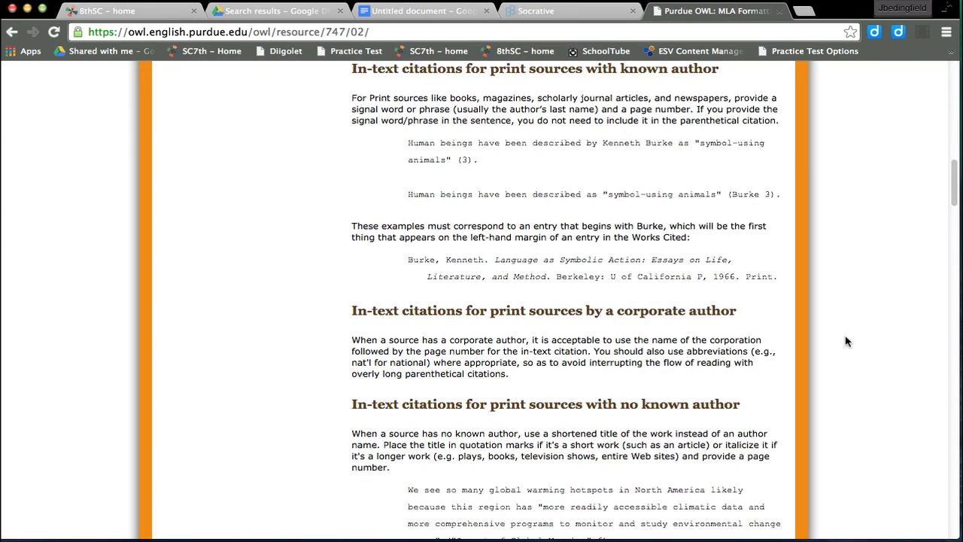
scroll(846, 342, down, 1)
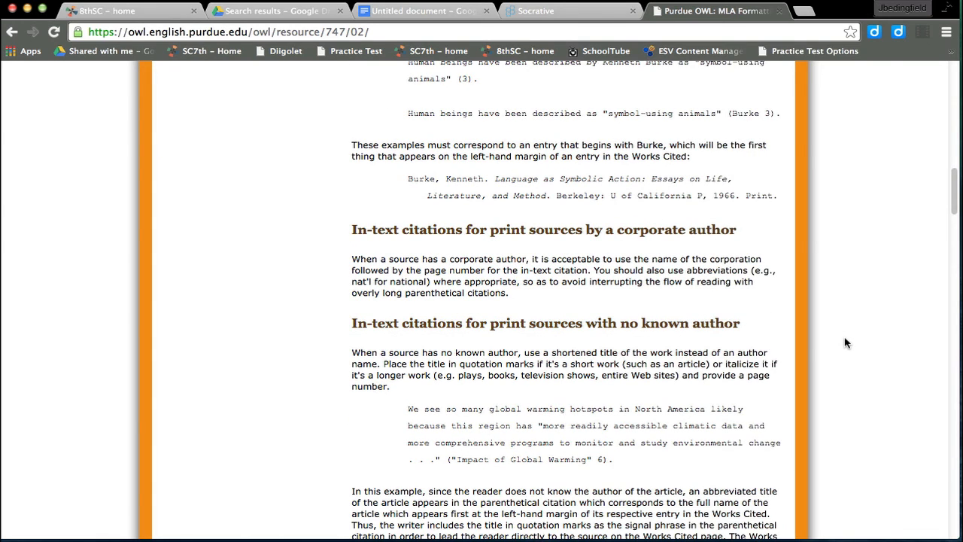
scroll(844, 342, down, 1)
scroll(844, 342, down, 4)
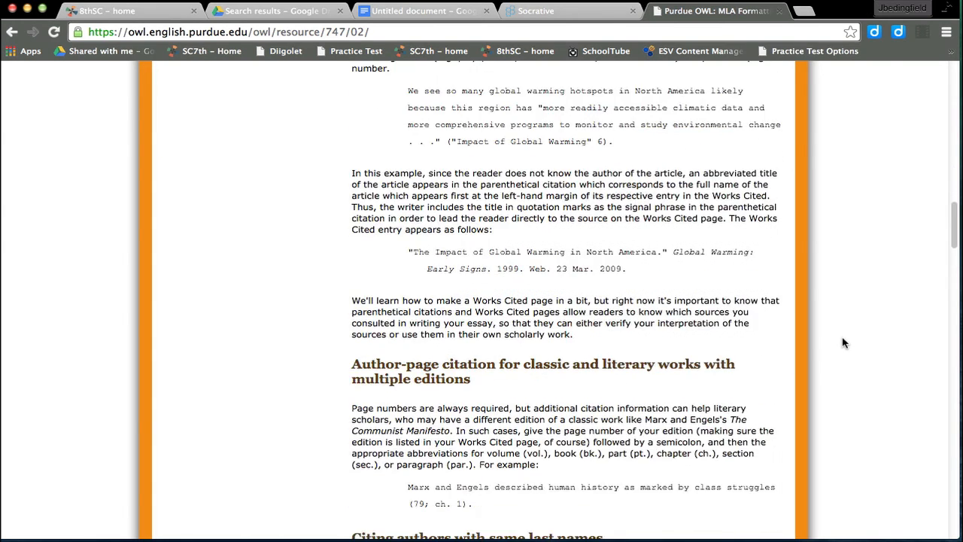
scroll(843, 343, down, 3)
scroll(844, 342, down, 4)
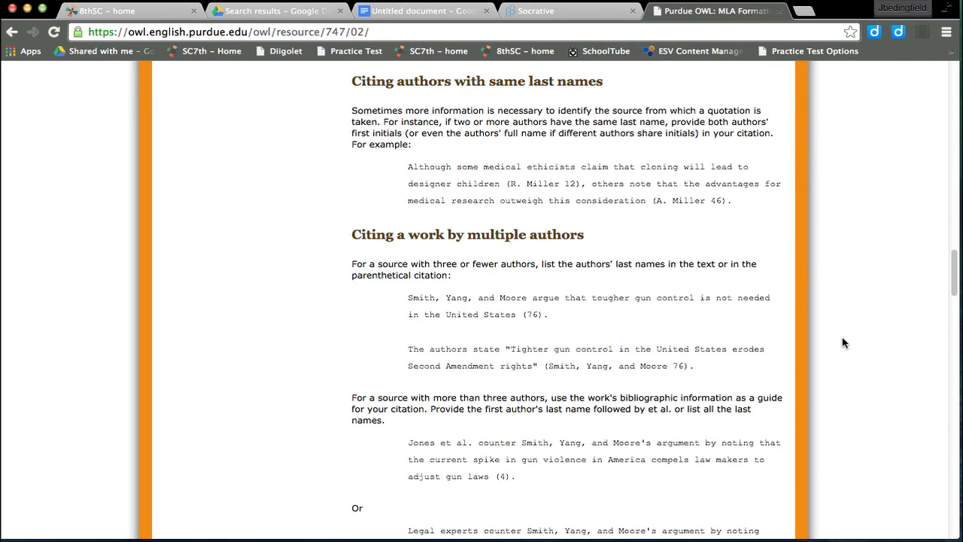
scroll(843, 343, down, 1)
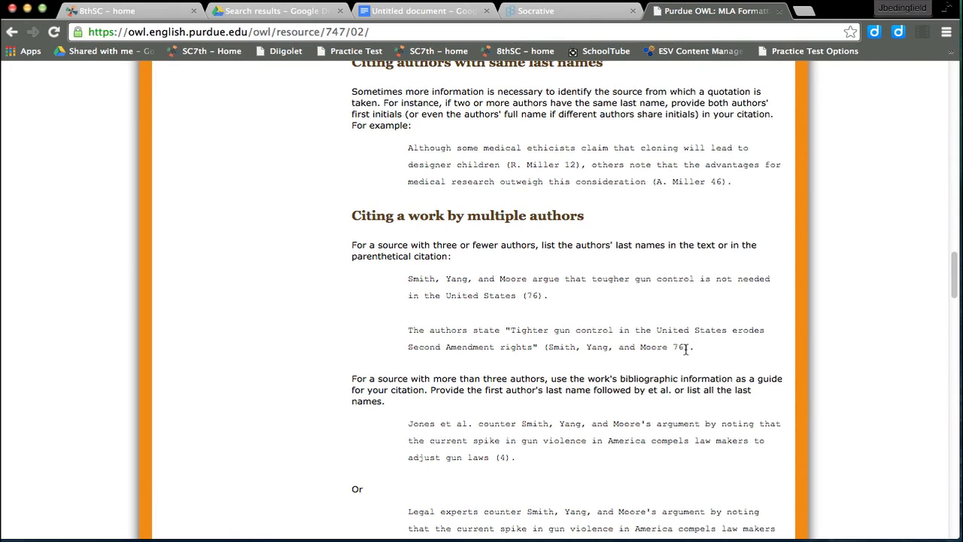
Highlight the example '(Smith, Yang, and Moore 76)', then return to the Untitled document
drag(690, 348, 543, 350)
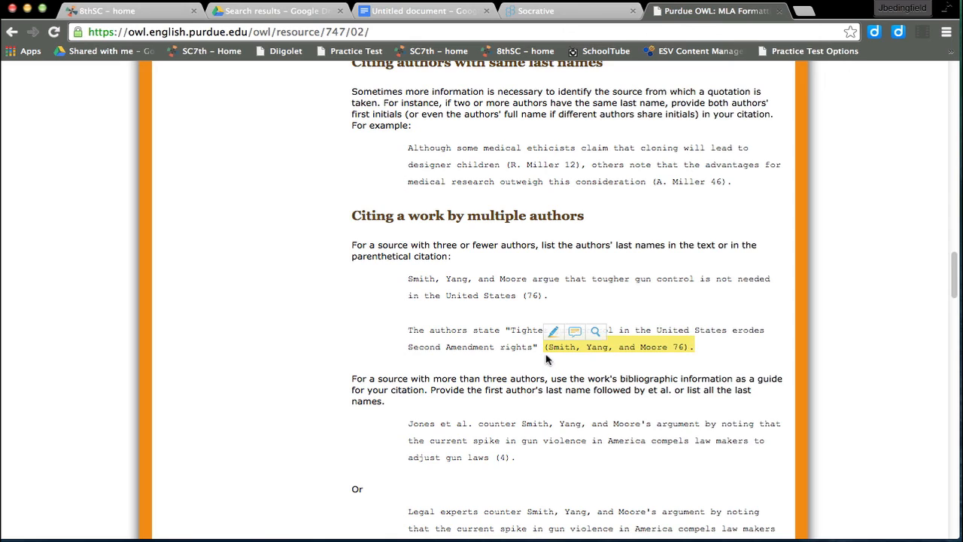
click(538, 349)
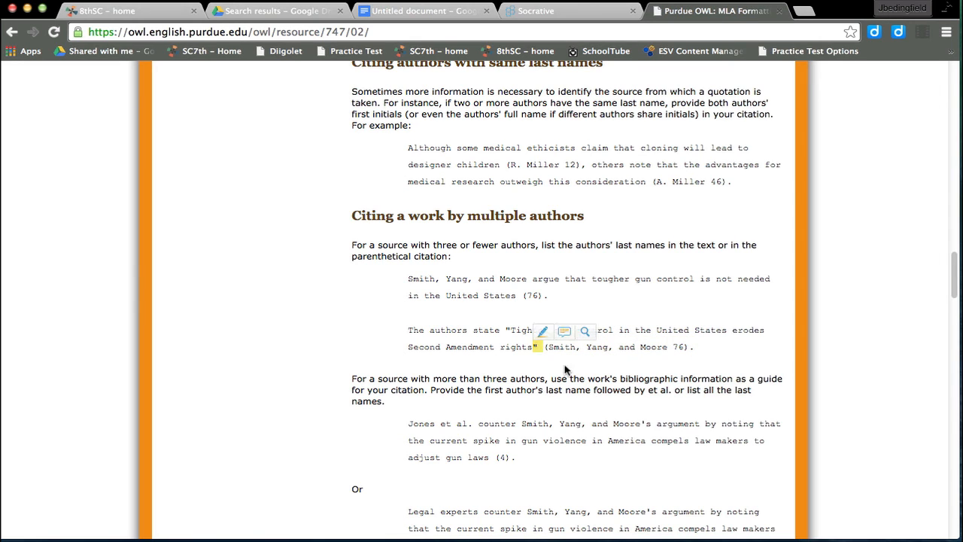
click(563, 367)
click(423, 12)
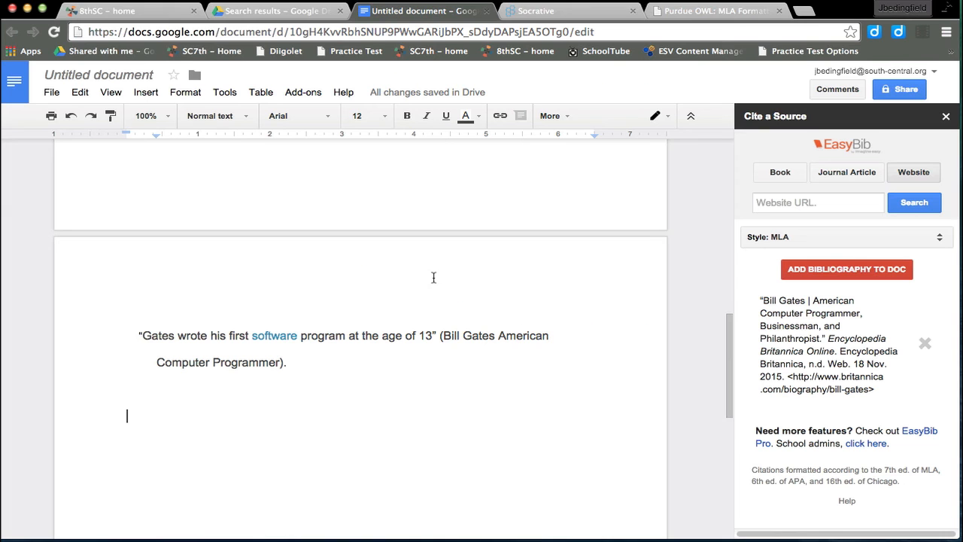